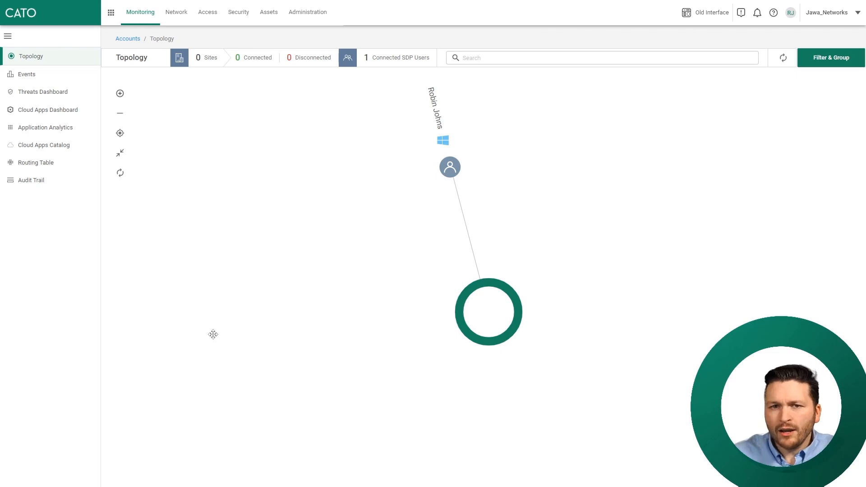
Open the Cloud Apps Dashboard and examine the discovered apps, the Top Apps filter choices and the Apps Headquarters map.
drag(542, 207, 528, 228)
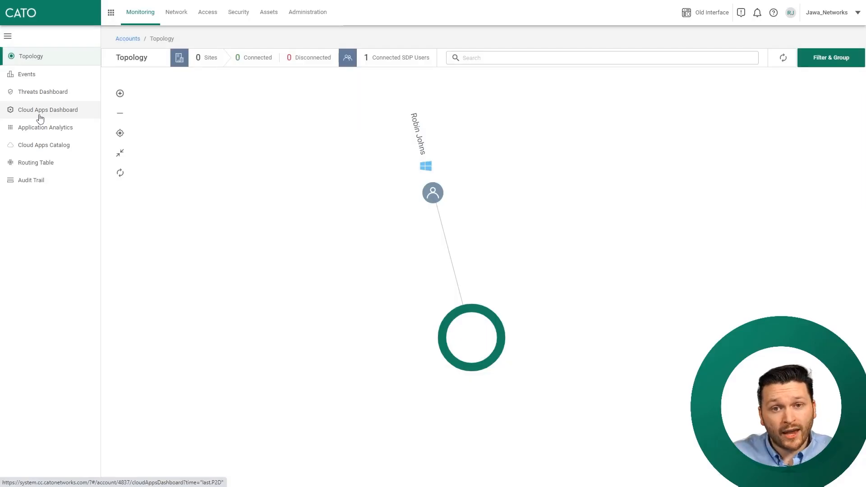
click(40, 119)
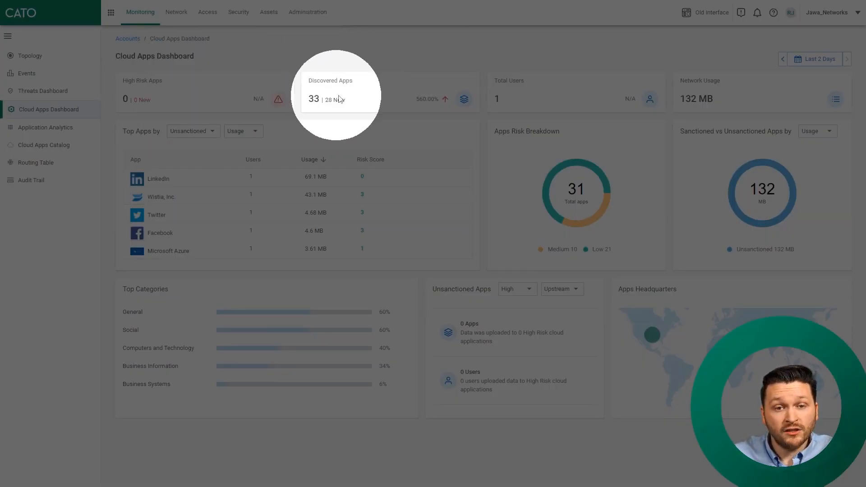
mouse_move(329, 99)
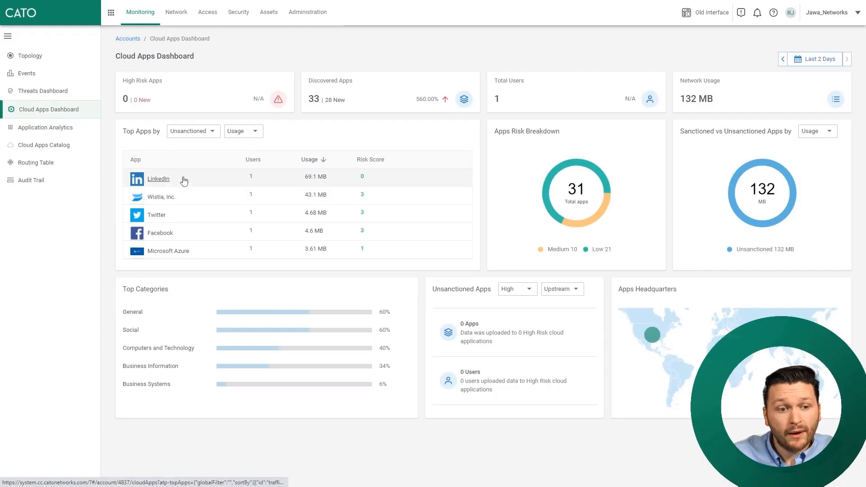
click(202, 131)
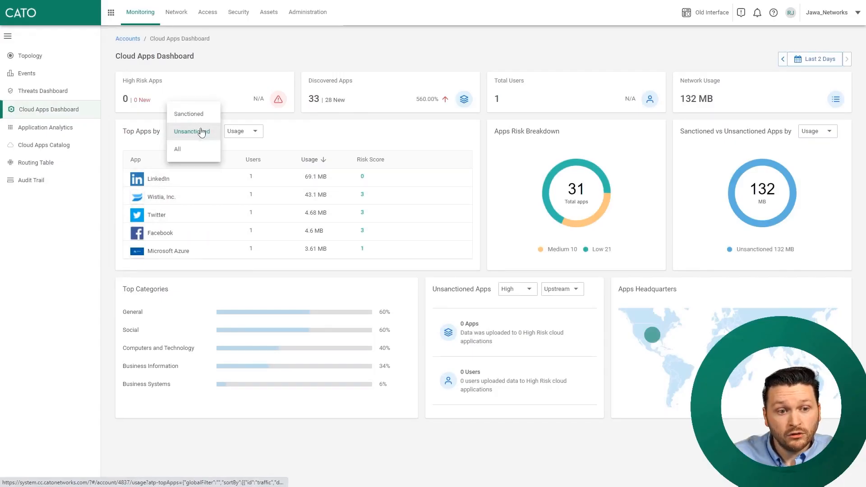
click(147, 136)
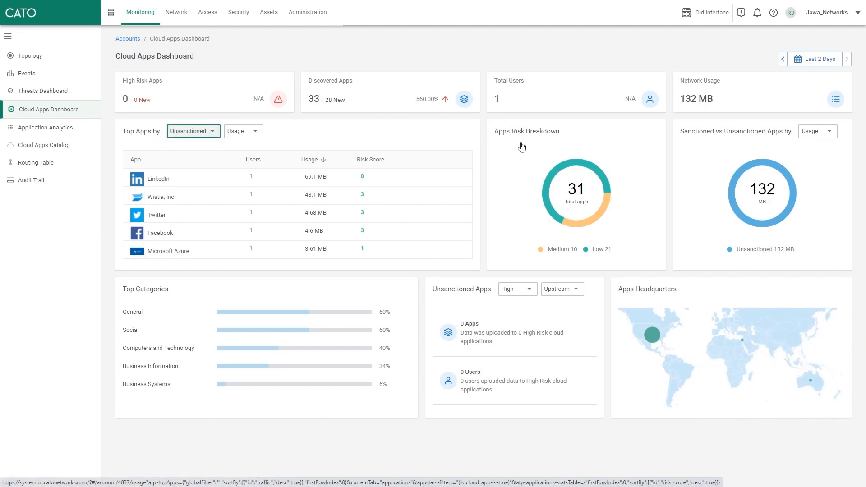
mouse_move(695, 338)
mouse_down()
mouse_move(711, 352)
mouse_move(703, 348)
mouse_up()
scroll(672, 350, up, 1)
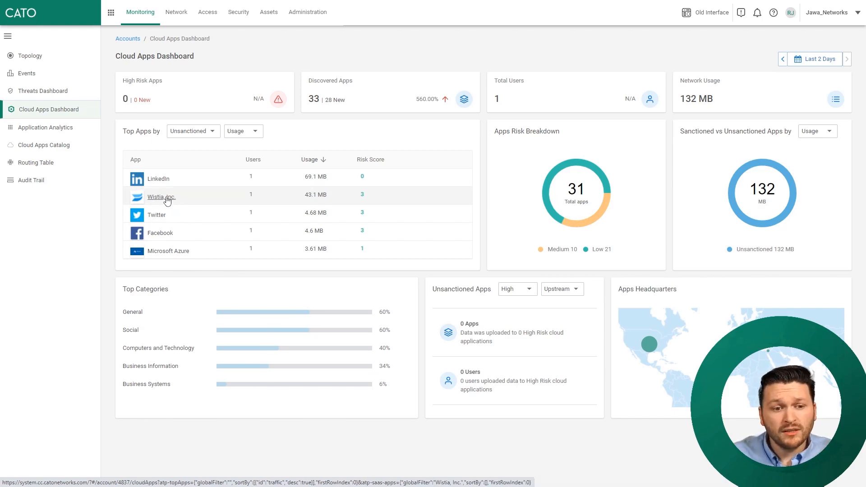
Open the Wistia, Inc. entry in the Cloud Apps Catalog and examine its general, compliance and security details.
click(166, 199)
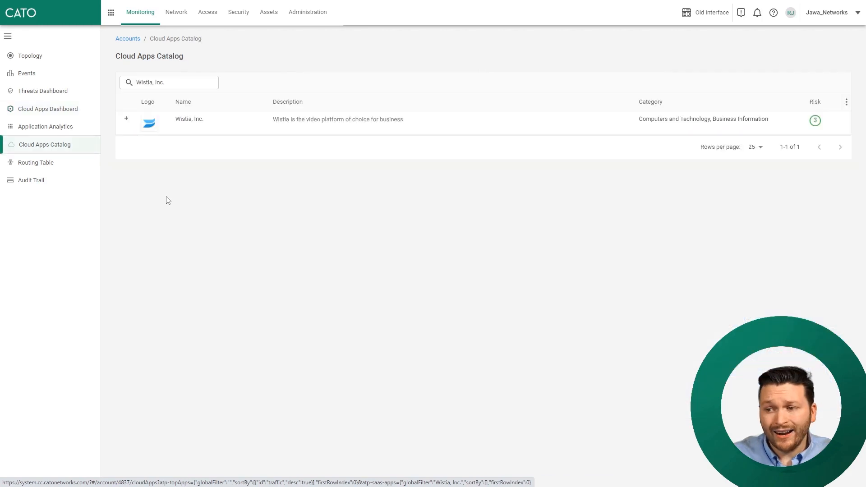
click(129, 125)
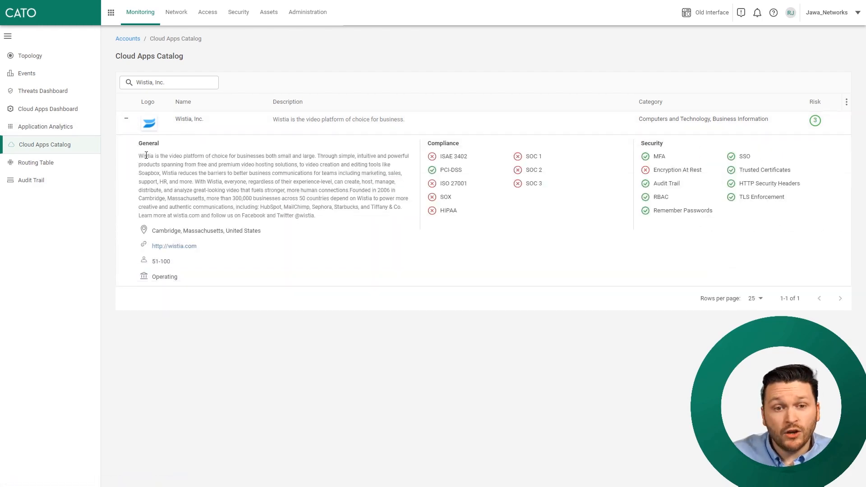
drag(138, 156, 301, 217)
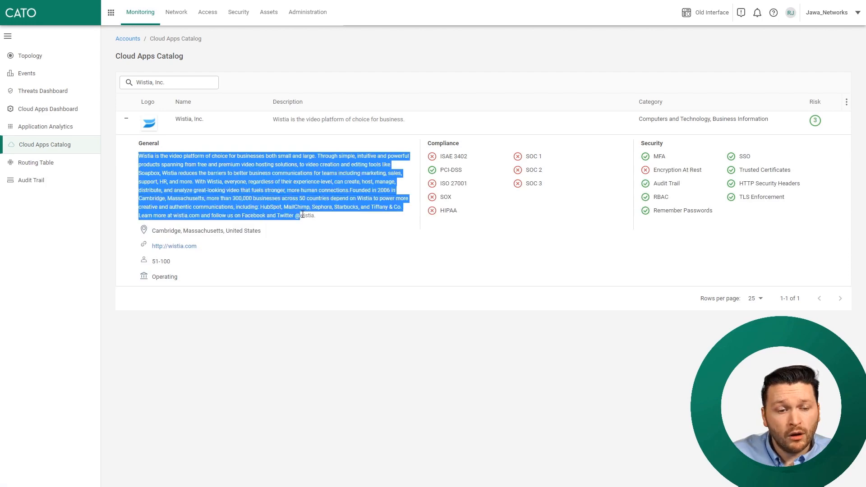
click(348, 329)
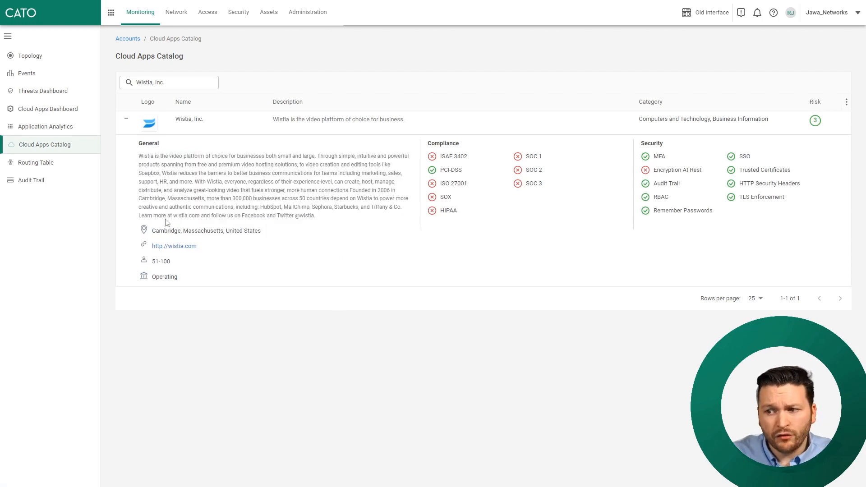
drag(157, 231, 255, 231)
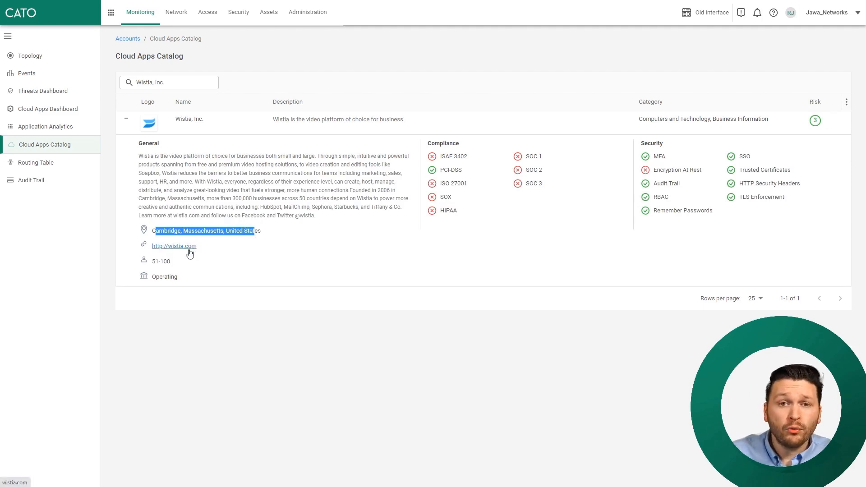
drag(155, 261, 175, 277)
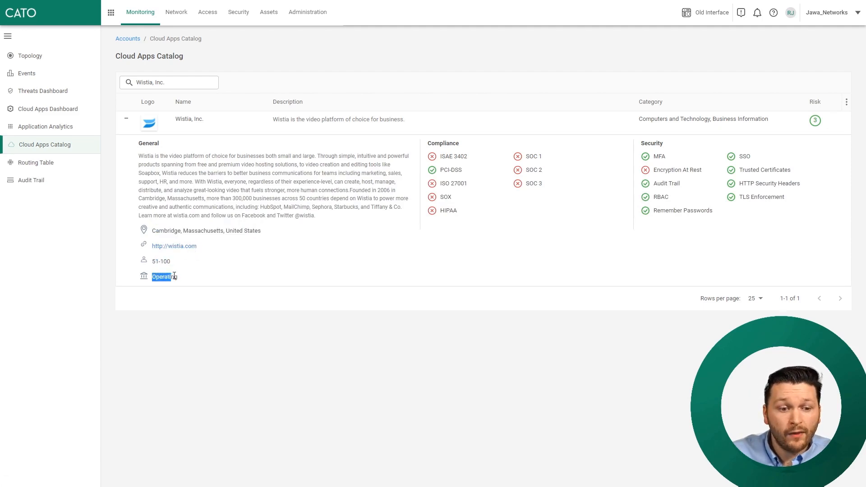
click(224, 333)
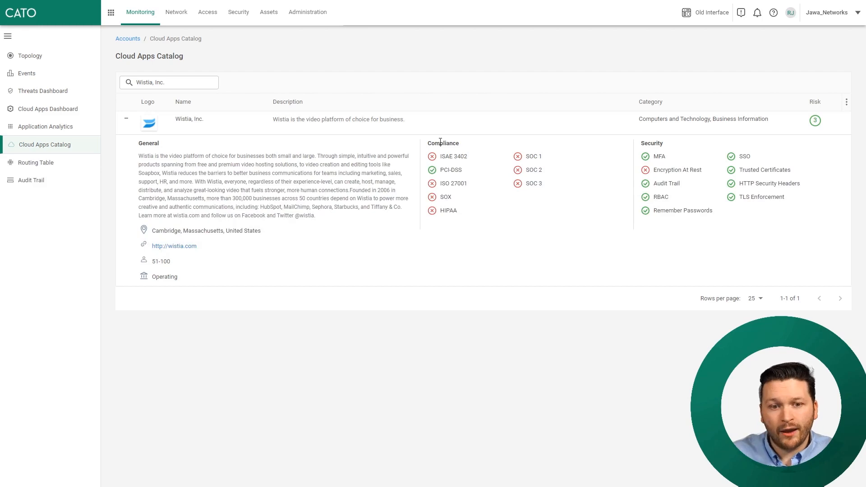
mouse_move(454, 171)
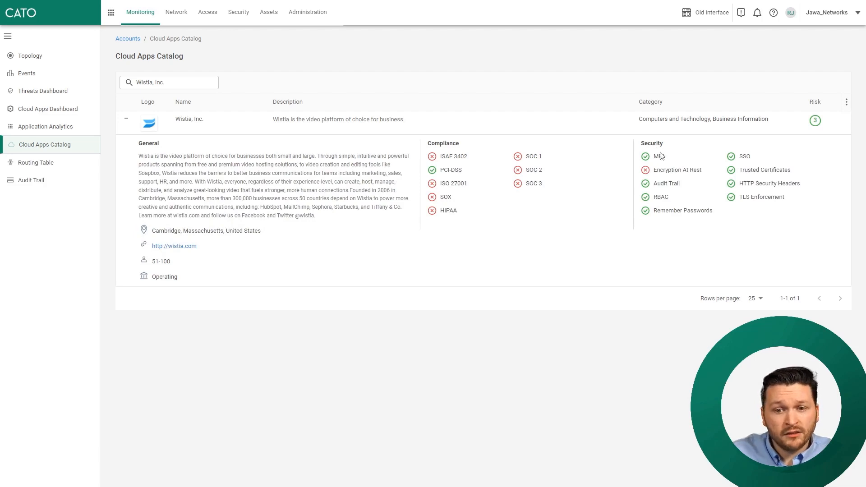
mouse_move(663, 159)
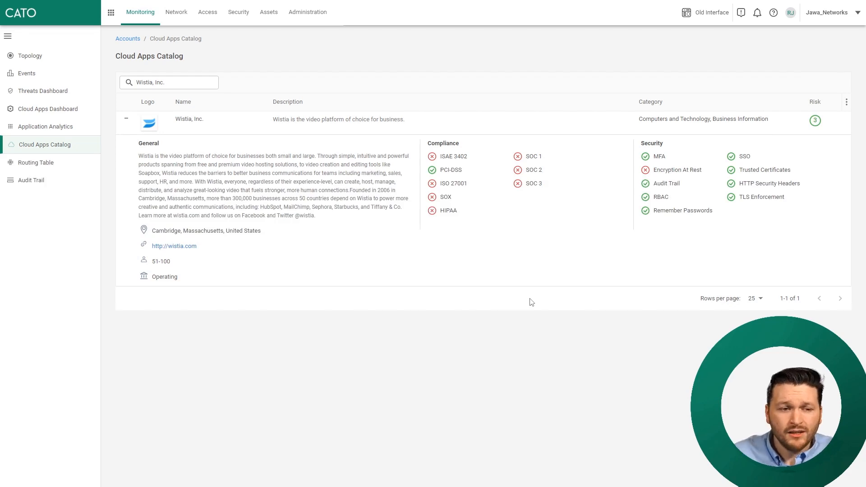
Return to the Cloud Apps Dashboard and filter the Top Apps list to Sanctioned.
click(70, 115)
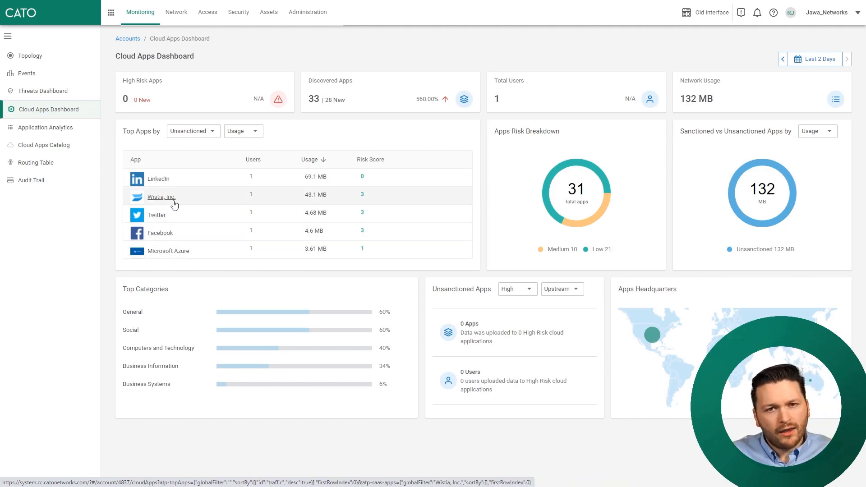
click(202, 136)
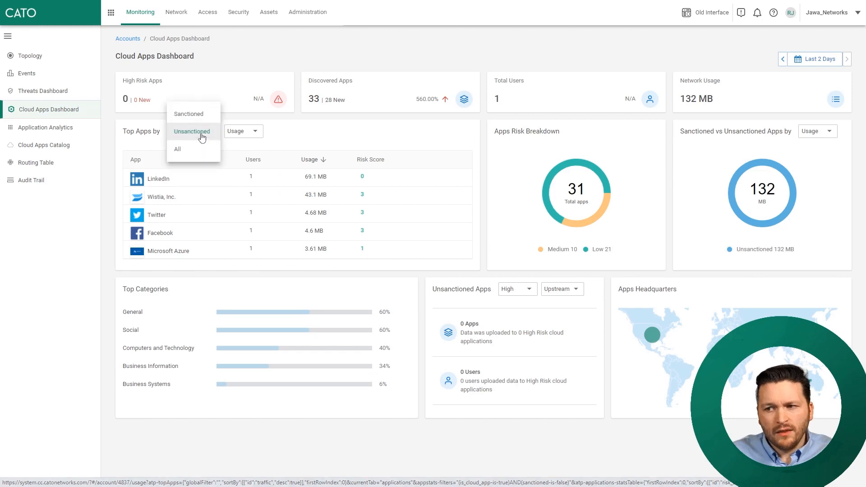
click(201, 114)
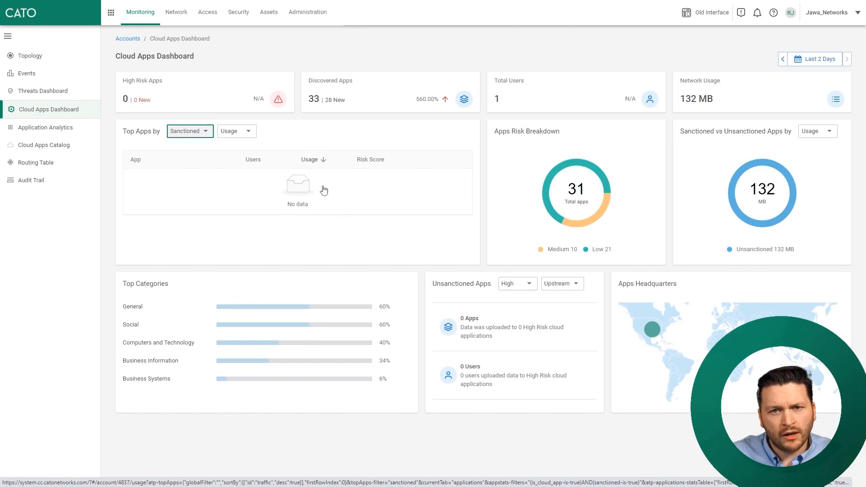
Find the Categories page by searching for "cate" and open the Sanctioned Apps category for editing.
click(110, 20)
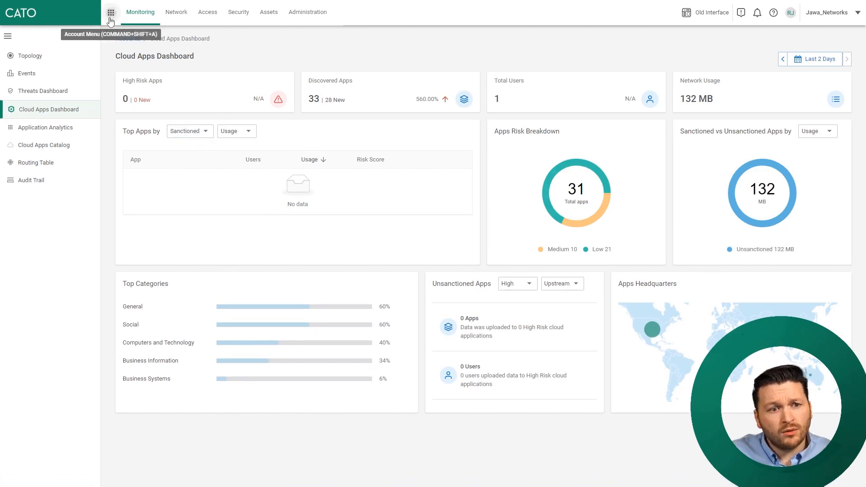
text(cate)
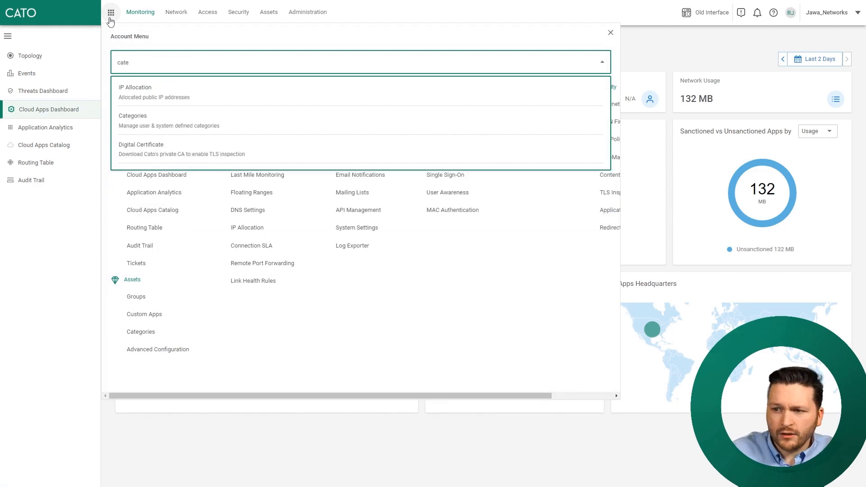
click(162, 116)
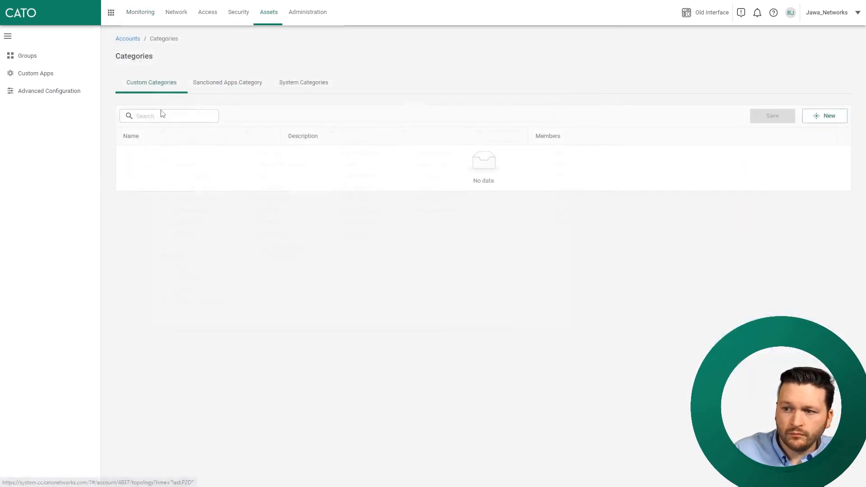
click(228, 88)
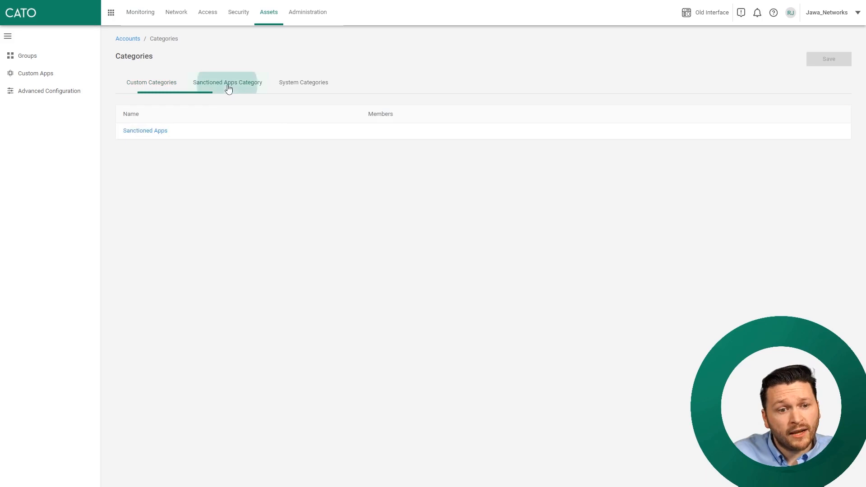
click(155, 134)
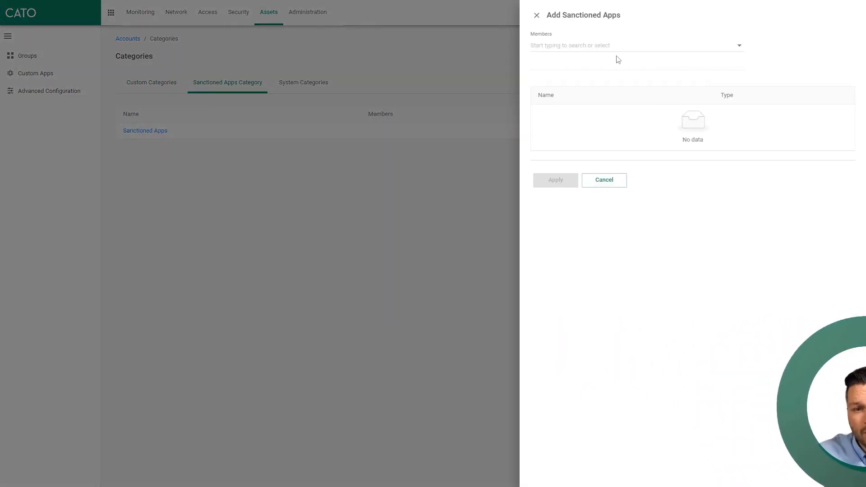
Add the application Wistia, Inc. as a member of the Sanctioned Apps category and apply it.
click(606, 47)
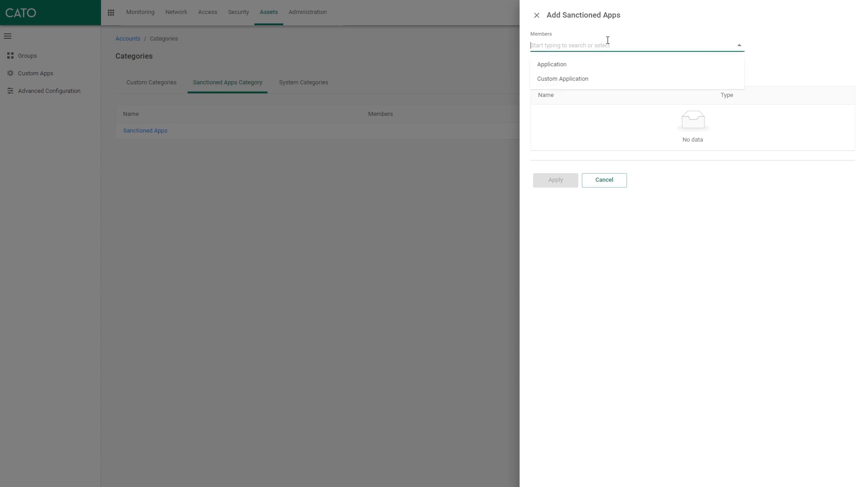
click(583, 68)
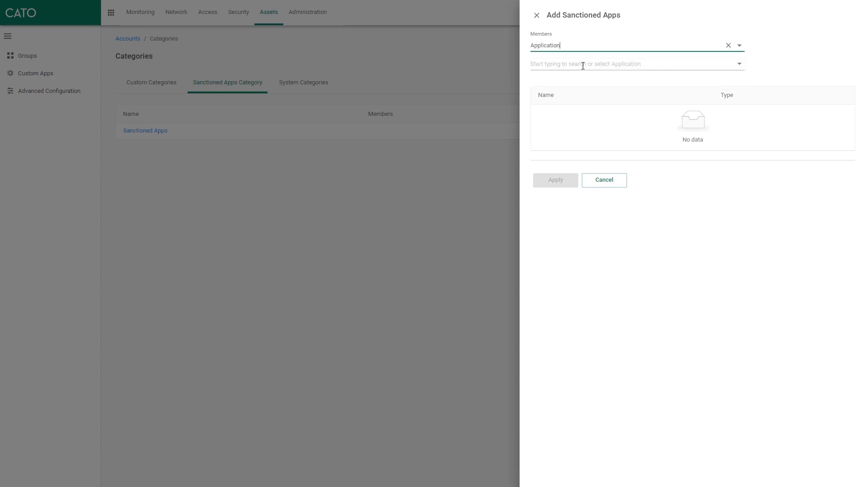
click(582, 63)
text(wisti)
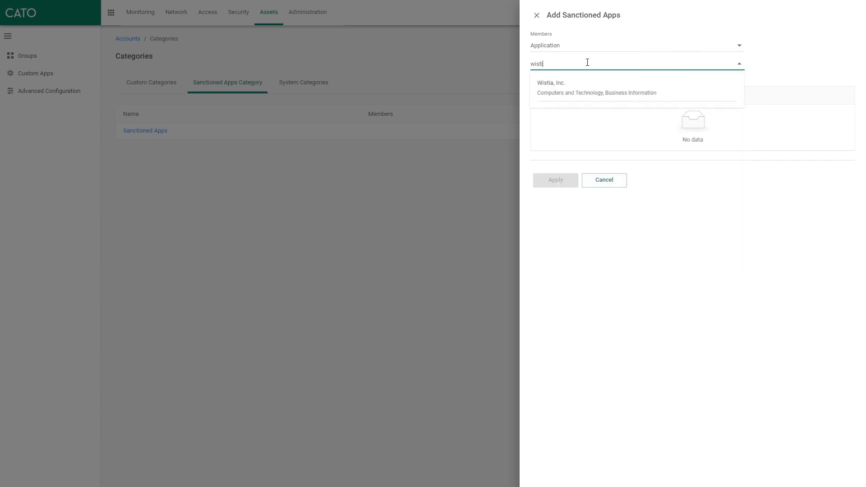
click(606, 84)
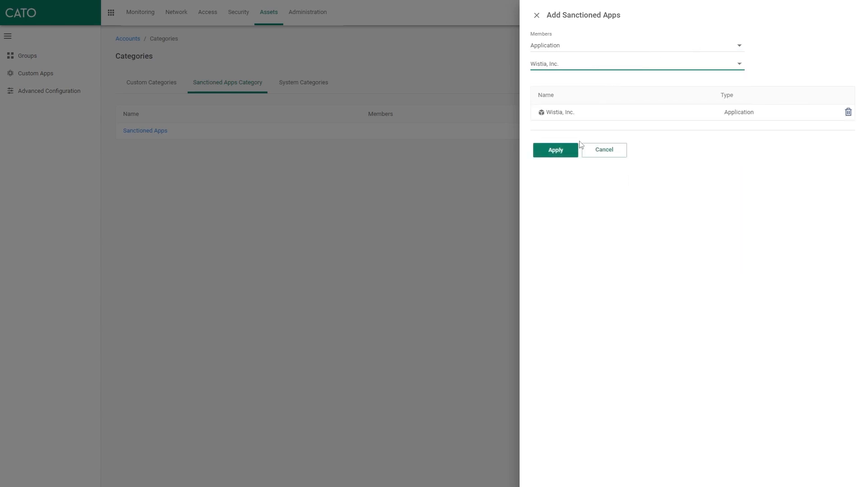
click(556, 151)
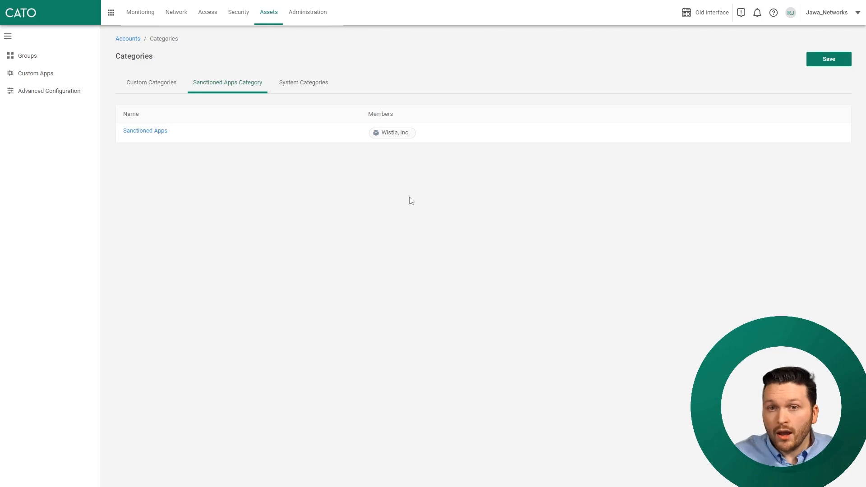
Save the changes to the Sanctioned Apps category, staying on the Categories page until they are saved.
click(139, 13)
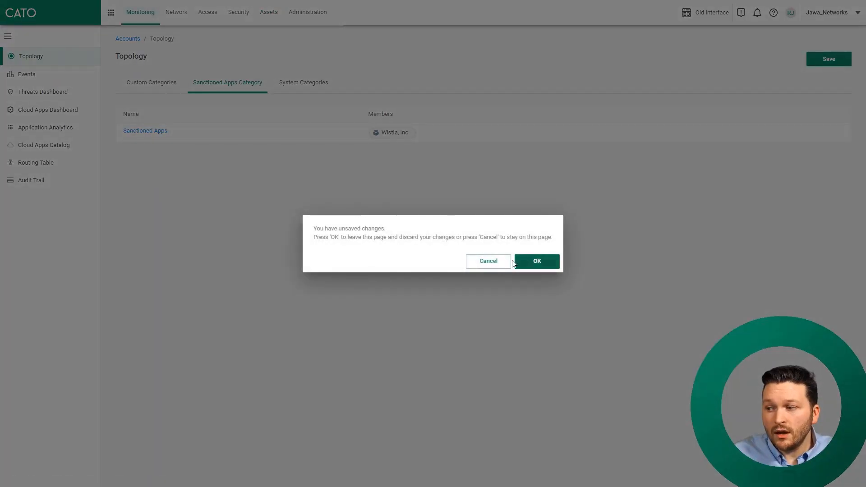
click(523, 261)
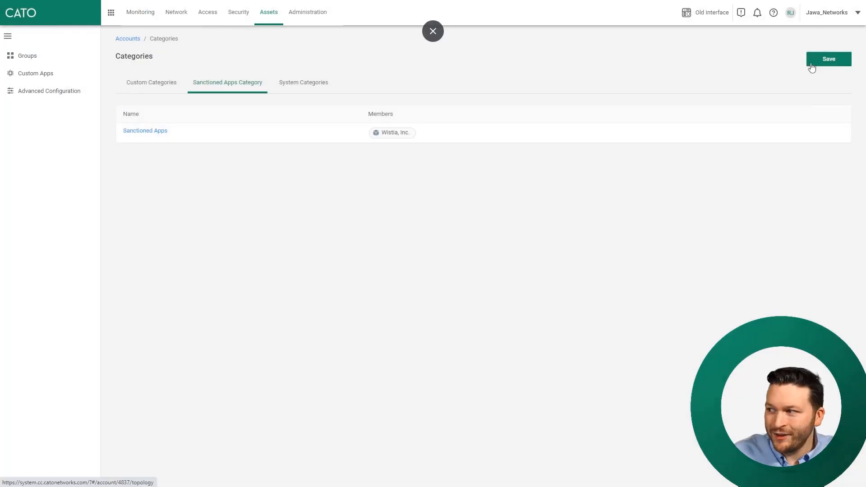
click(812, 64)
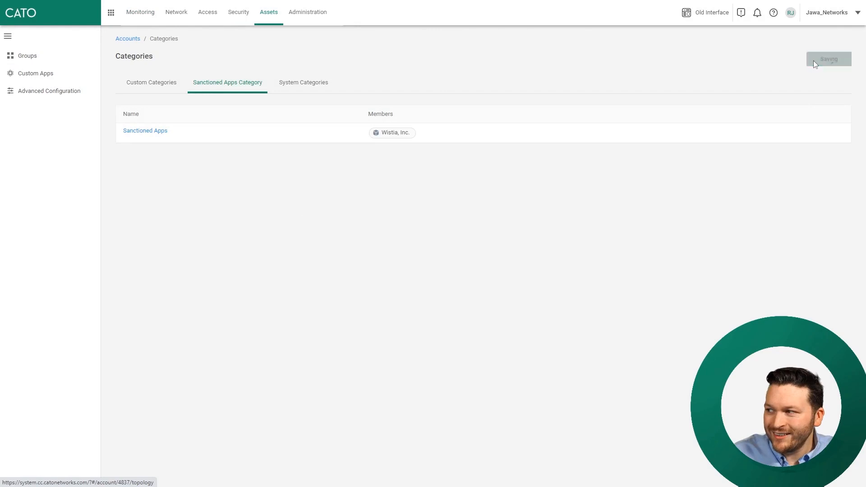
Return to the Cloud Apps Dashboard and compare the Top Apps list under the Sanctioned and Unsanctioned filters, leaving it on Unsanctioned.
click(142, 15)
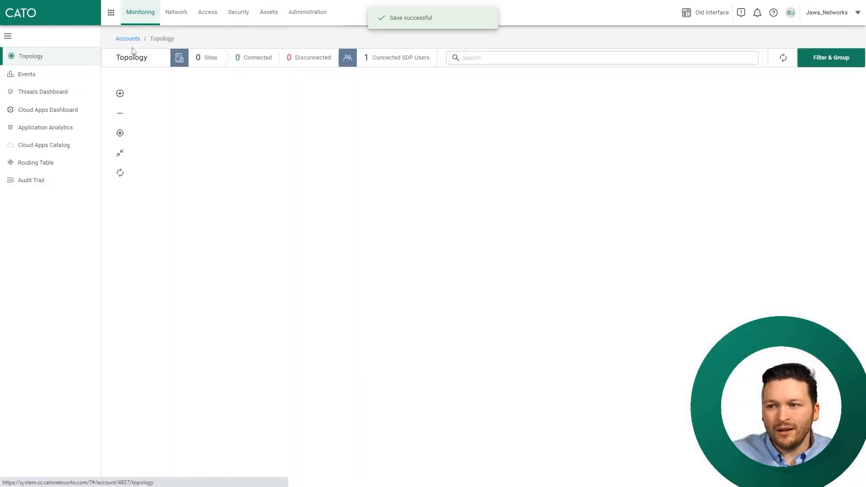
click(58, 113)
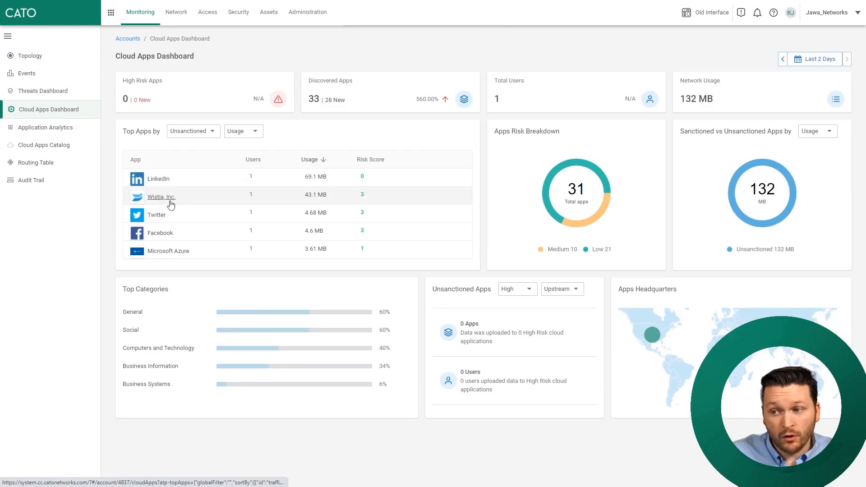
click(204, 136)
click(204, 114)
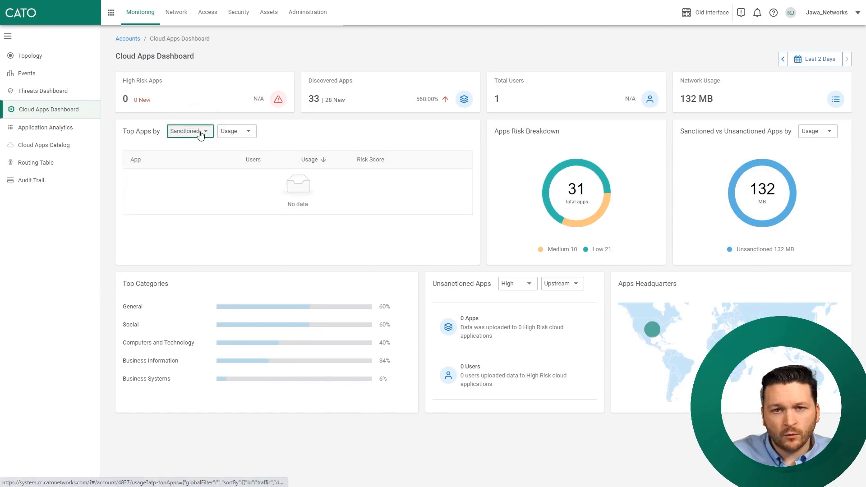
click(200, 135)
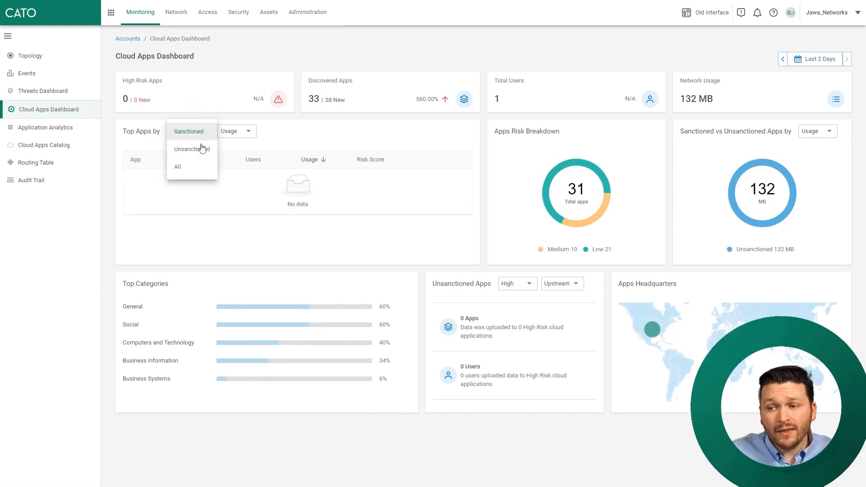
click(204, 149)
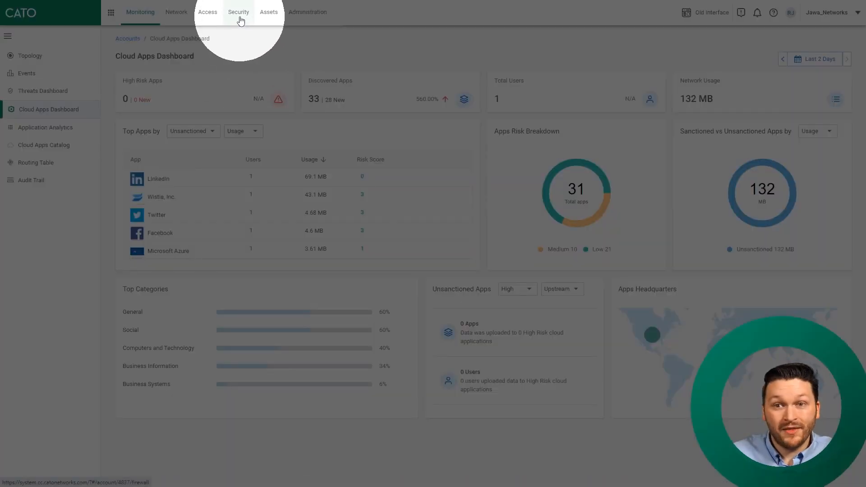
Enable the Application Control Policy in the security settings and save the change.
click(239, 13)
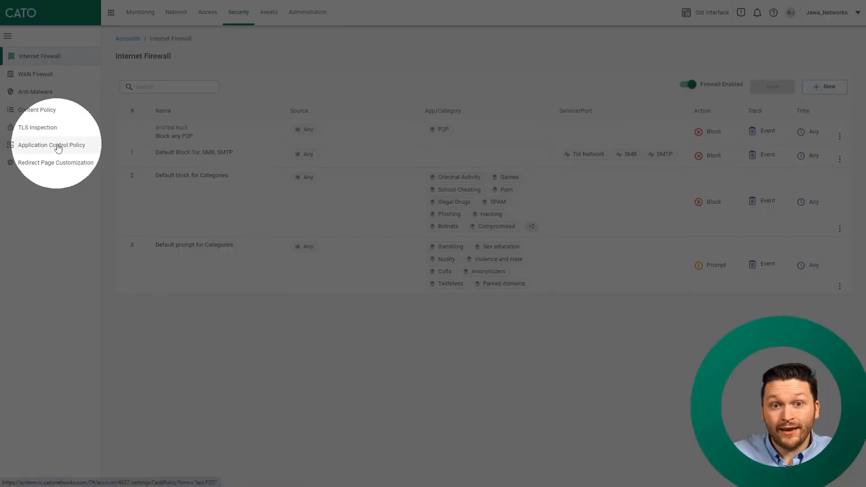
click(59, 146)
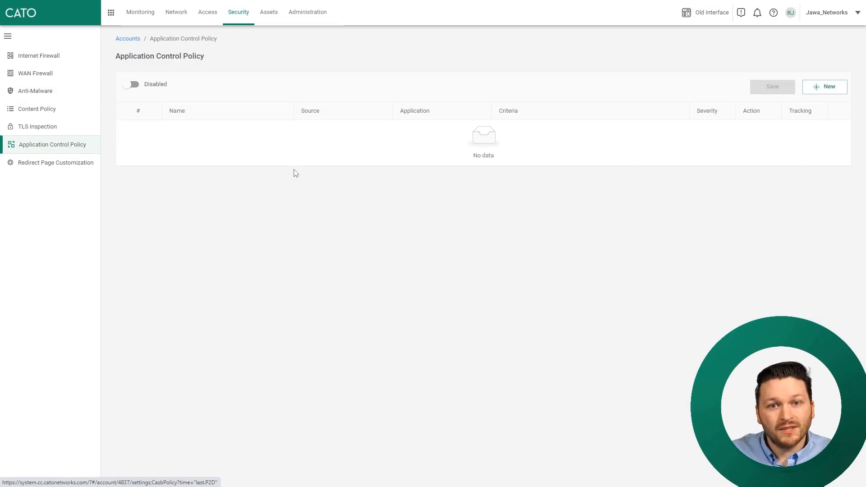
click(132, 86)
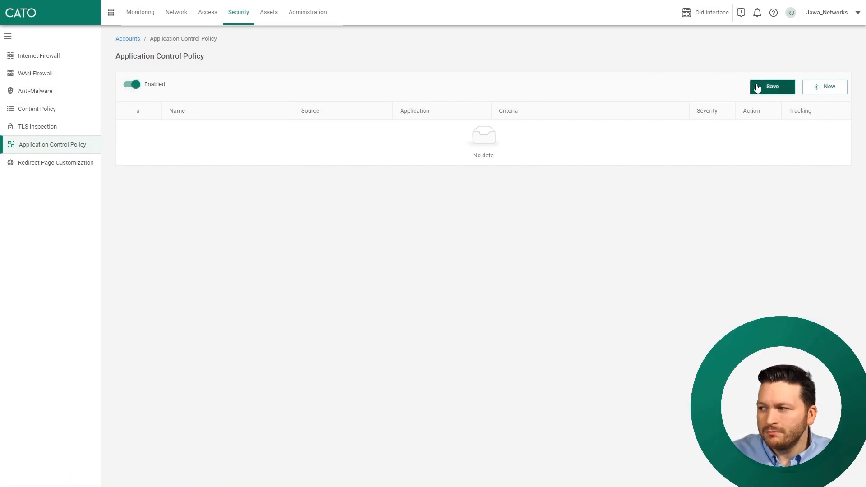
click(757, 87)
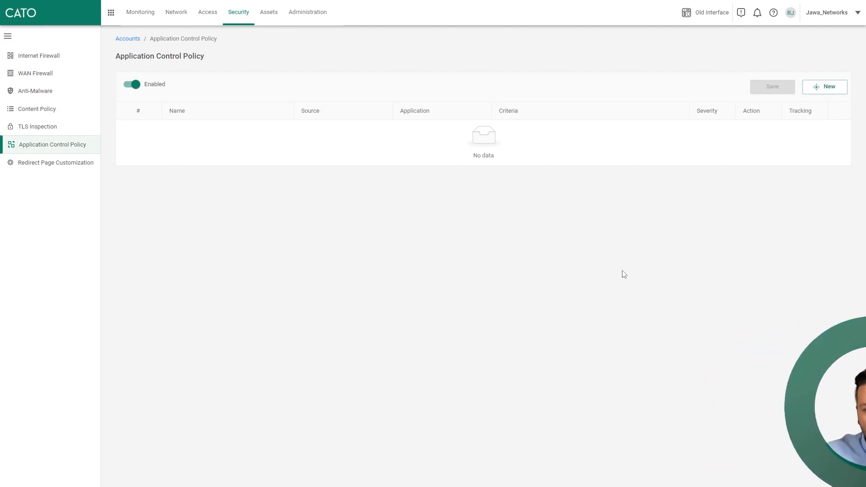
Create a new cloud app rule, entering a policy name, the description Testing and High severity in its general settings.
click(824, 89)
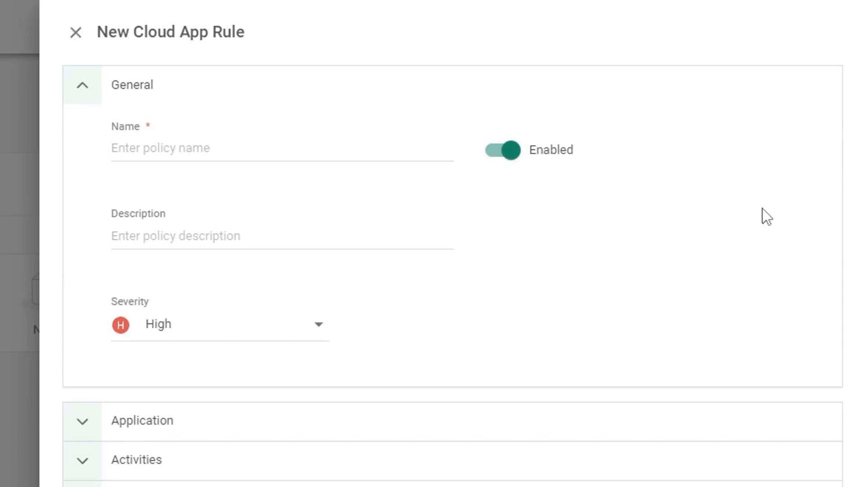
click(350, 158)
click(310, 188)
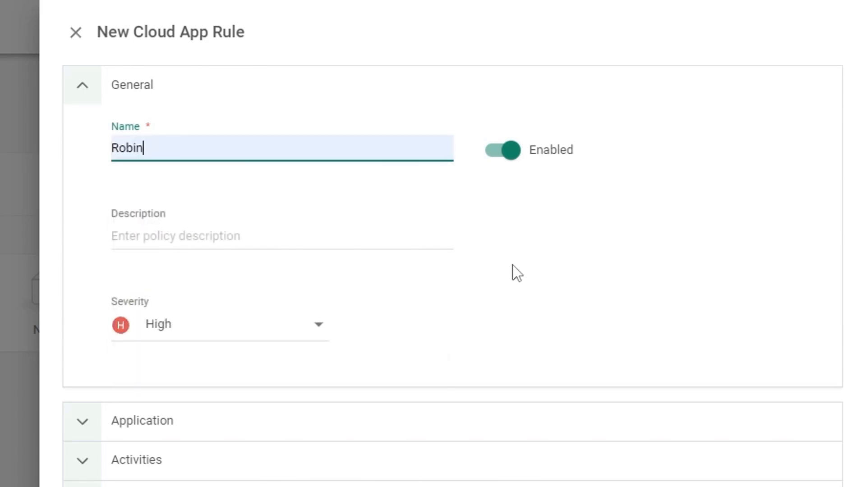
click(225, 239)
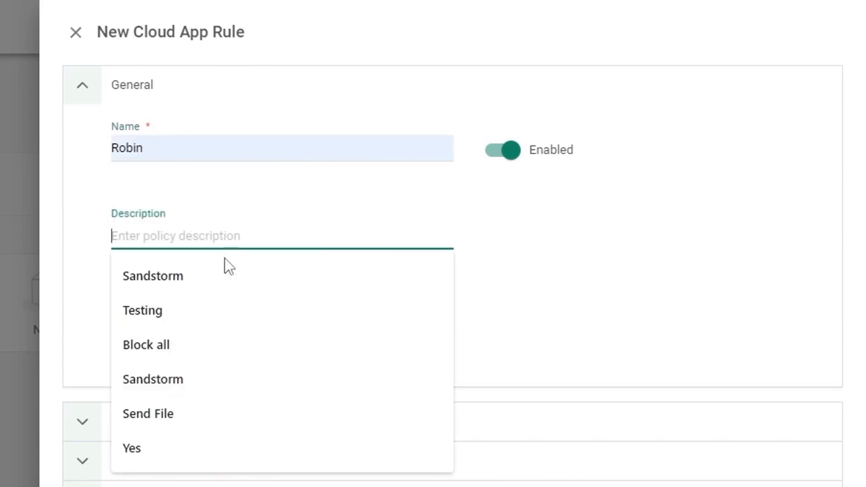
click(211, 308)
click(646, 300)
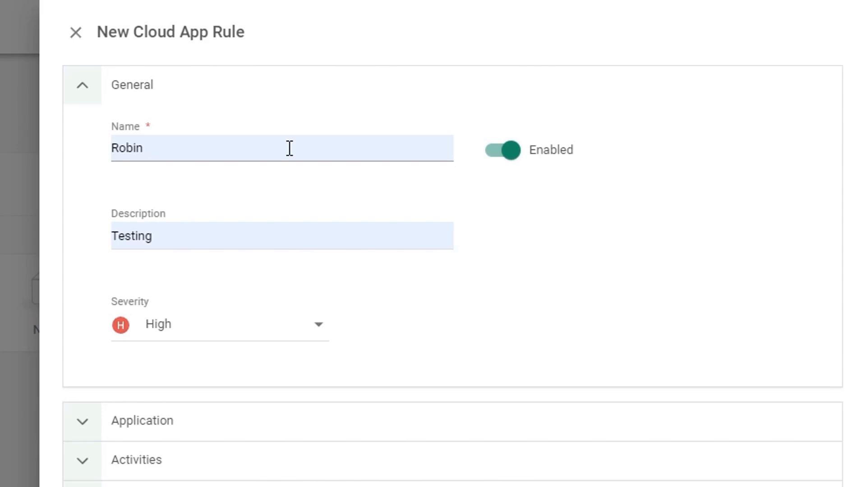
click(320, 329)
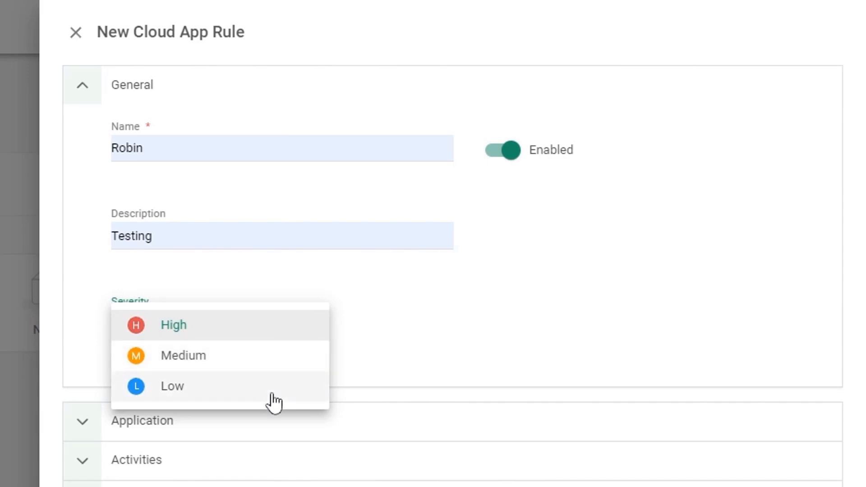
click(264, 338)
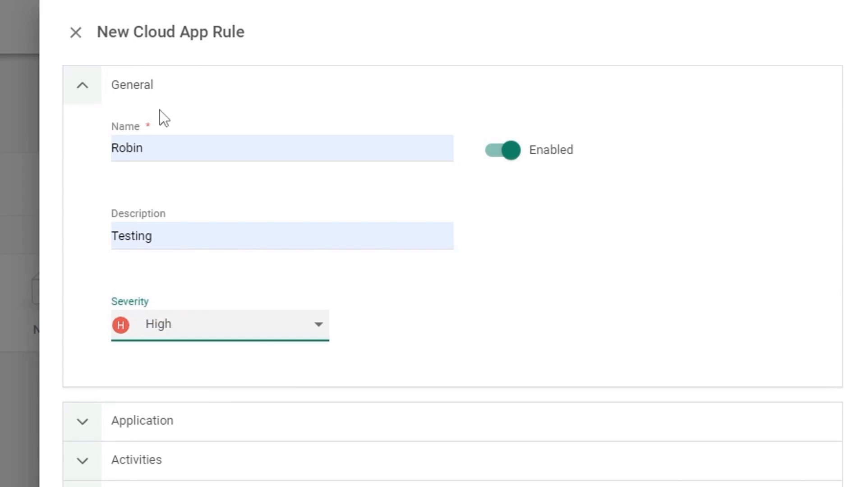
click(181, 85)
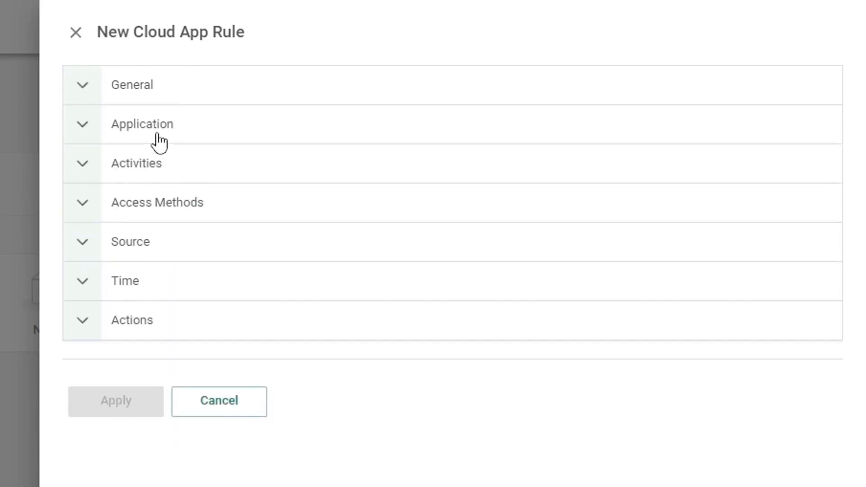
Set the new cloud app rule to cover Any Application.
click(159, 135)
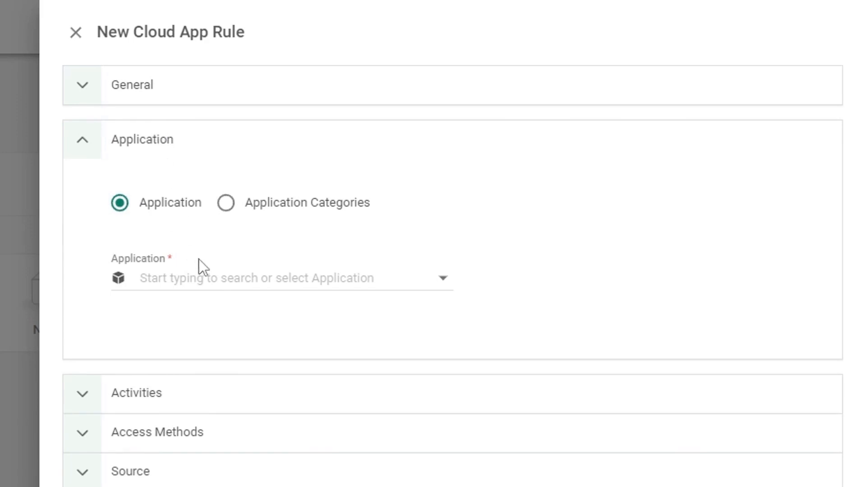
click(215, 277)
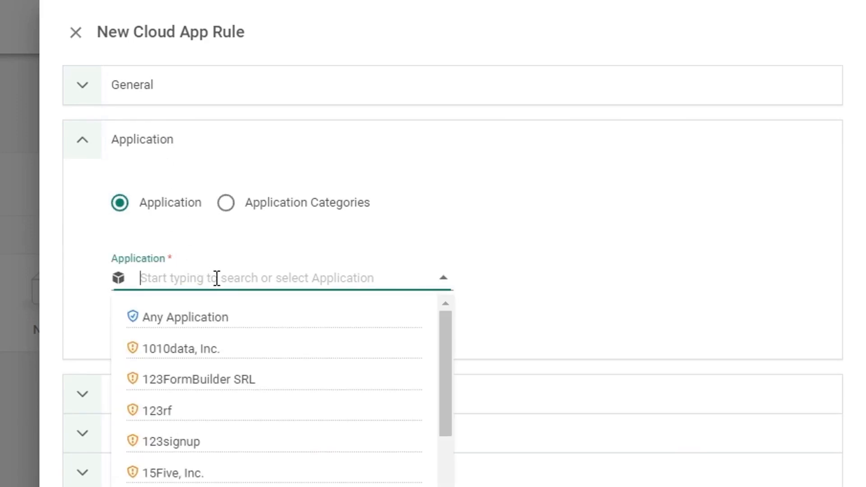
click(204, 319)
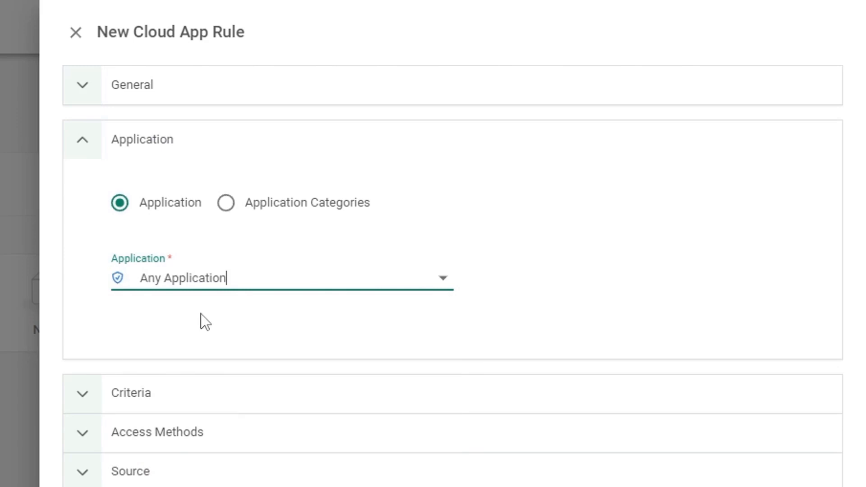
Add a criterion to the rule that matches applications where SOC 2 Is False.
click(147, 398)
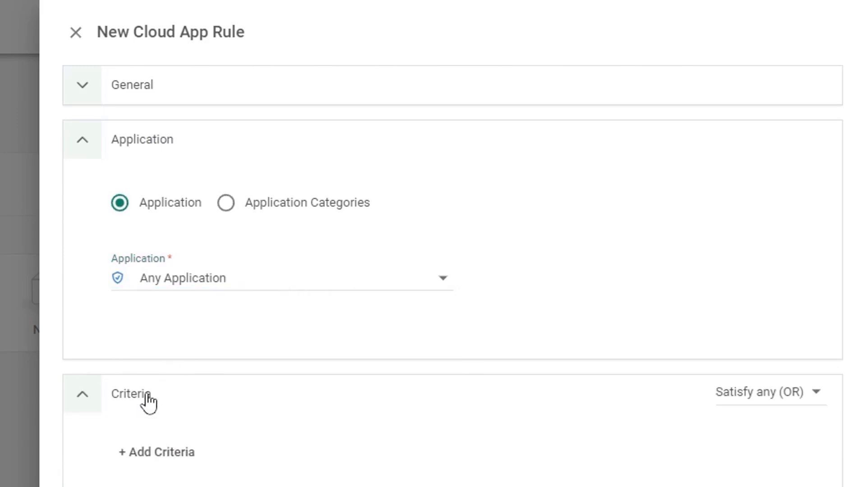
click(218, 142)
click(165, 250)
click(212, 251)
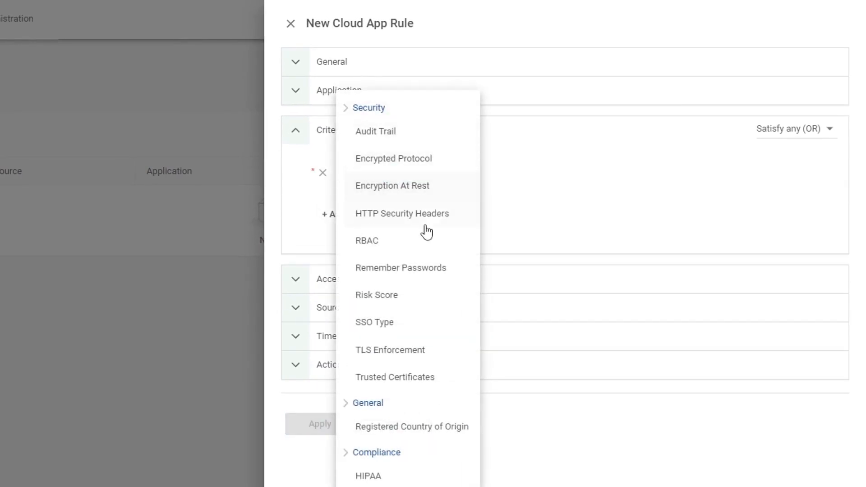
scroll(405, 406, down, 6)
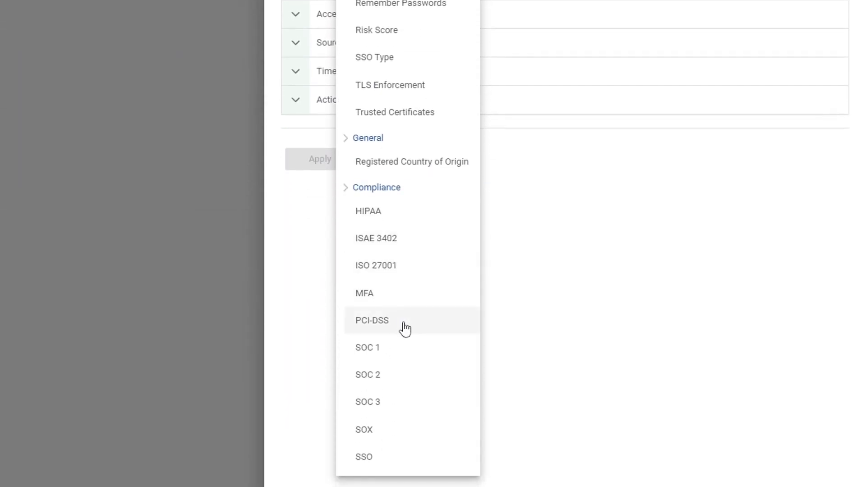
click(398, 387)
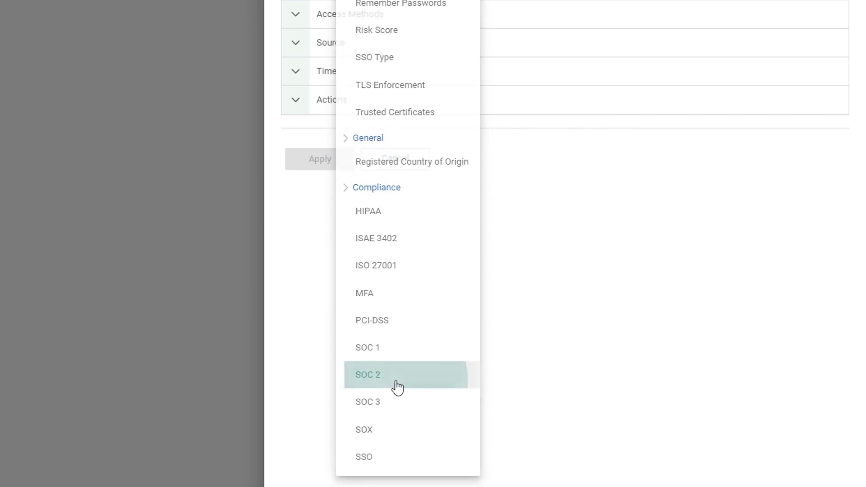
scroll(396, 385, up, 6)
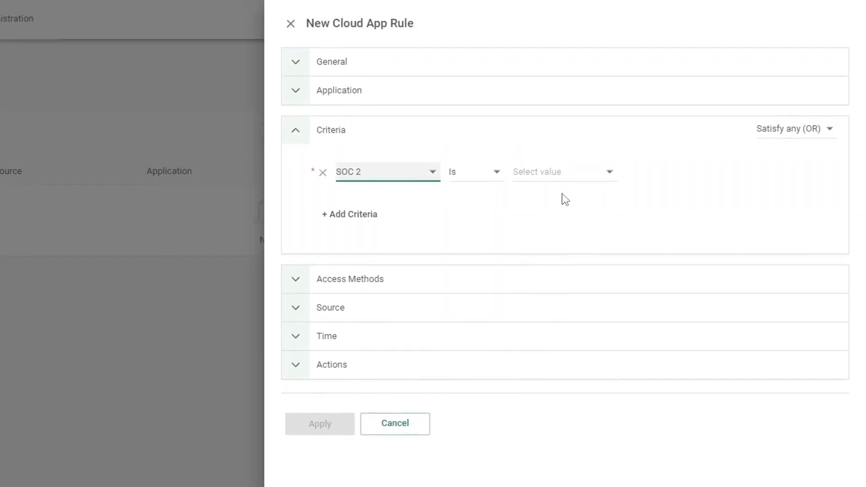
click(571, 177)
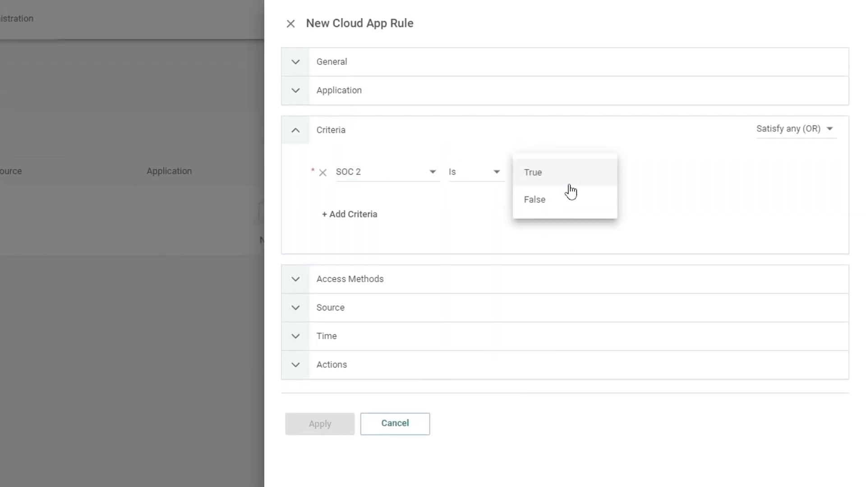
click(568, 207)
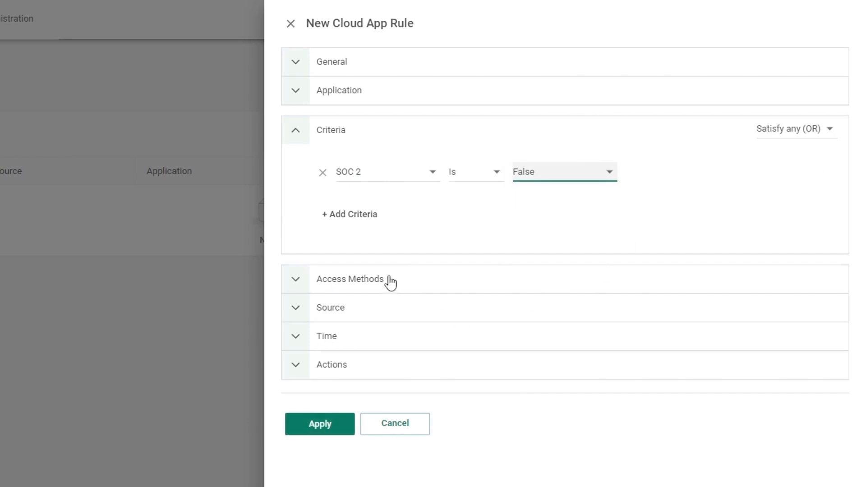
Set the rule's action to Monitor and track it with Event and Email Notification, keeping the notification frequency at Hourly.
click(337, 364)
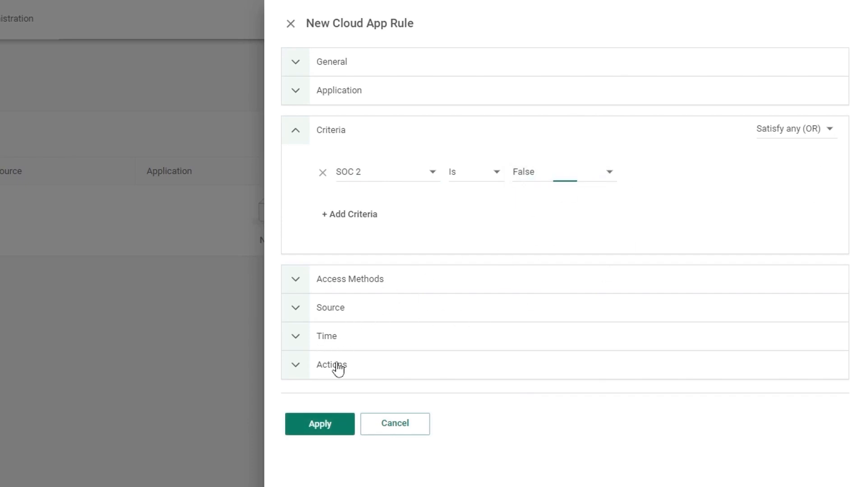
click(365, 460)
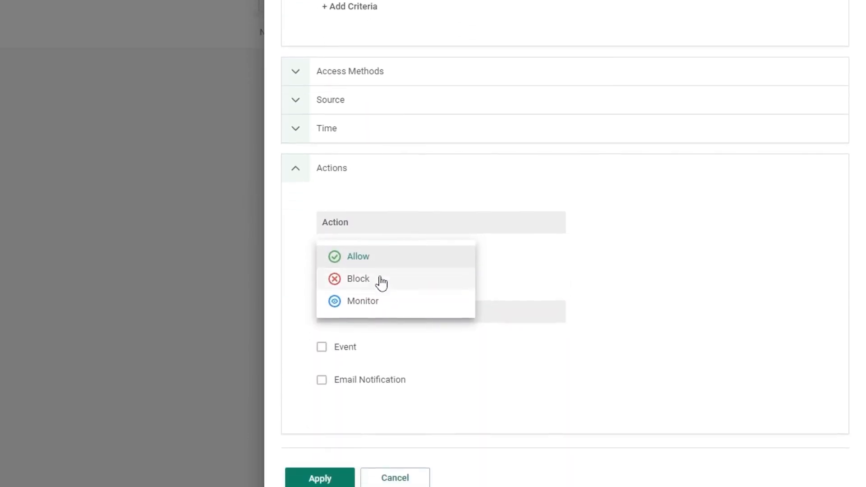
click(385, 276)
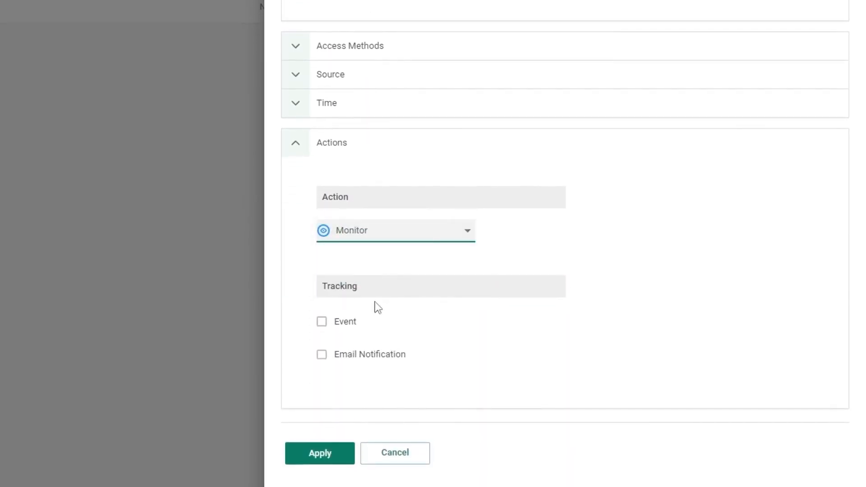
click(339, 323)
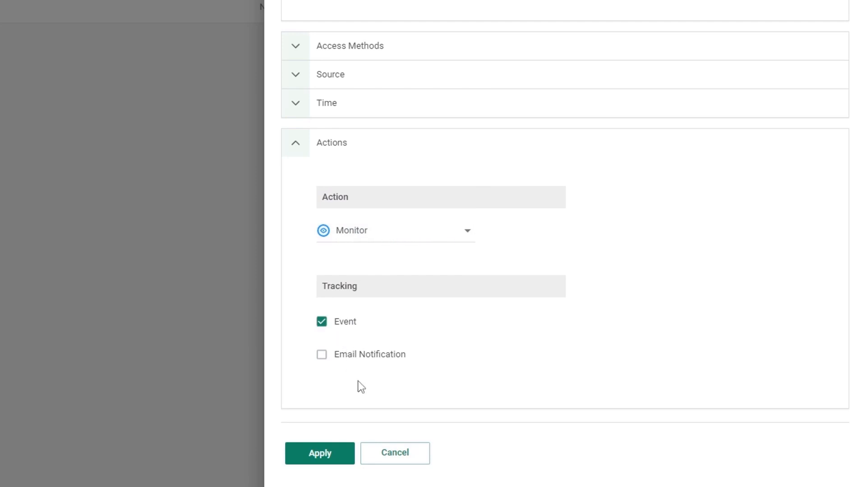
click(352, 356)
scroll(568, 343, down, 1)
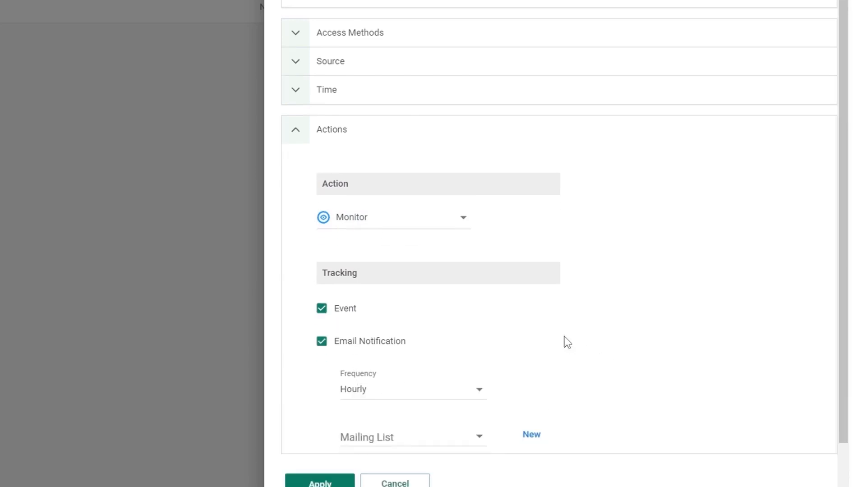
scroll(568, 343, down, 1)
click(451, 337)
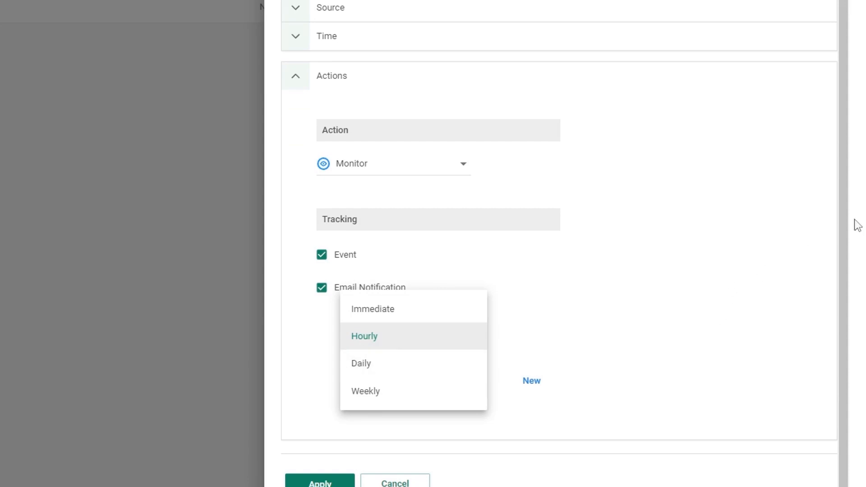
click(841, 211)
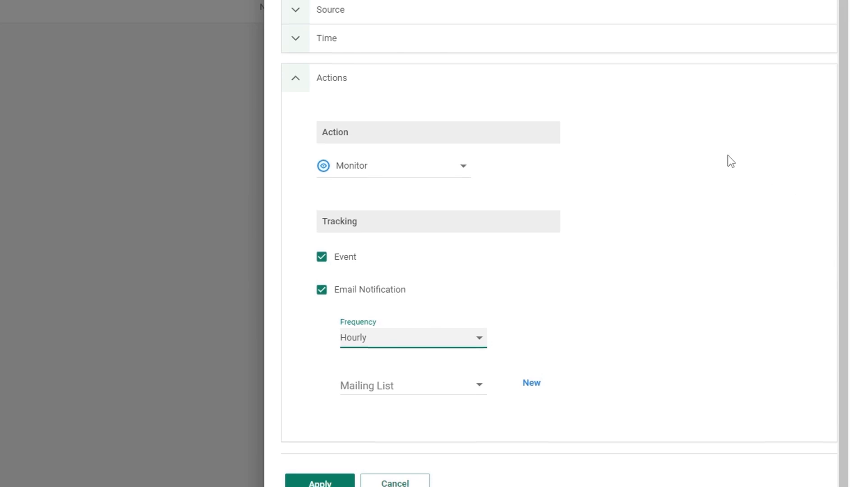
Change the rule's criterion attribute from SOC 2 to PCI-DSS.
scroll(730, 160, up, 2)
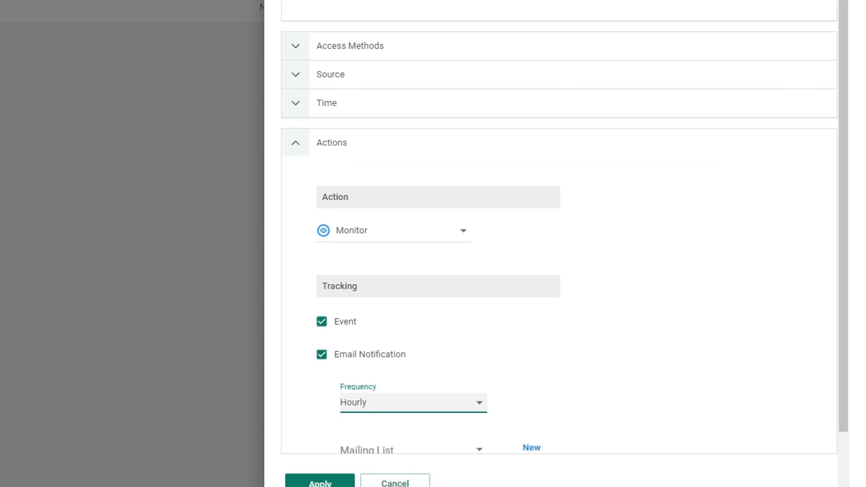
click(413, 3)
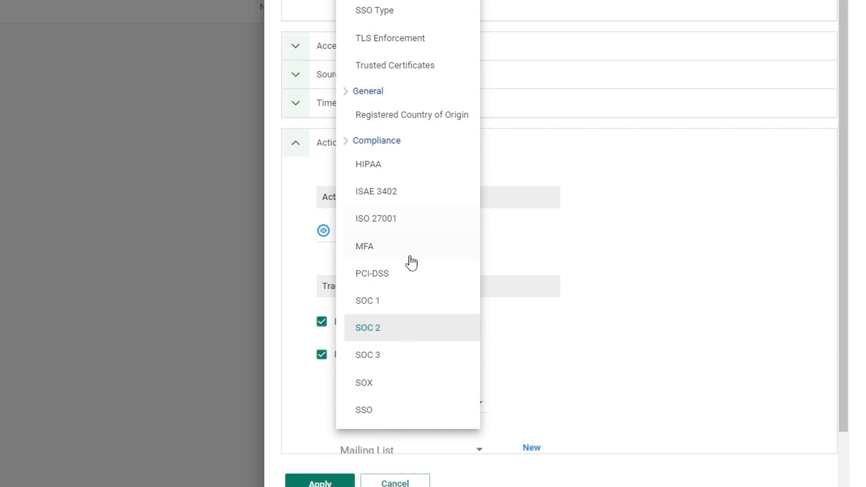
click(397, 281)
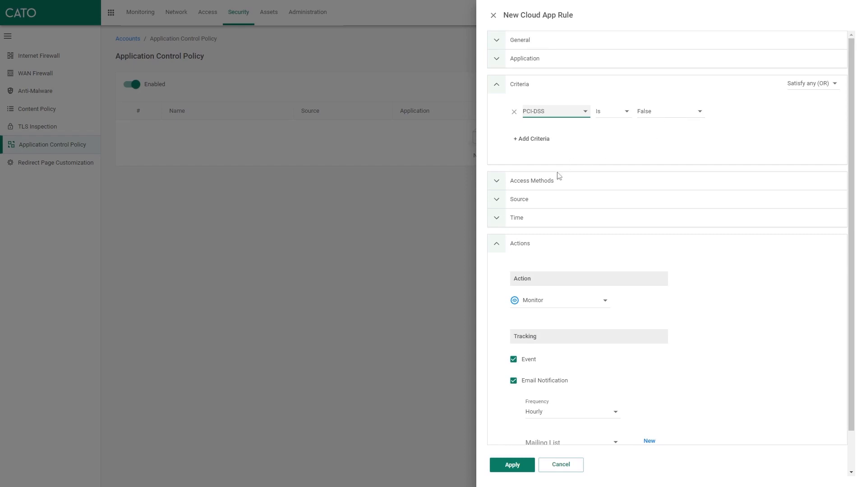
Set the rule's source to a specific user of the SDP User type.
click(533, 205)
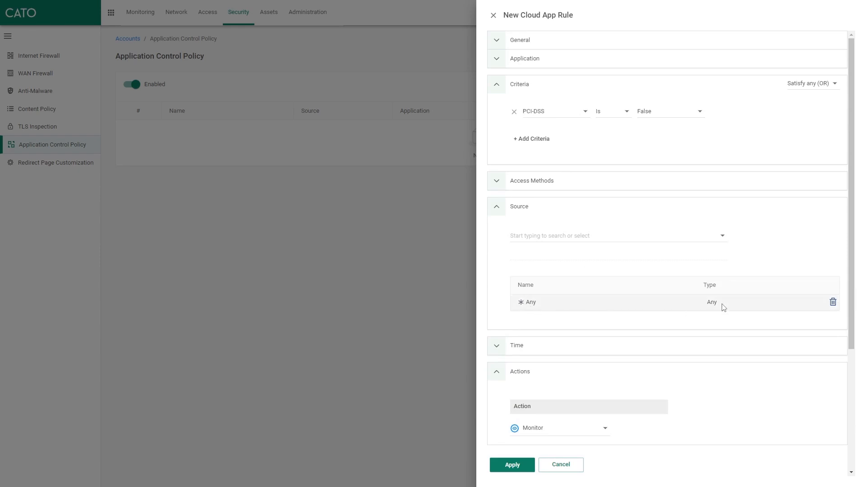
click(717, 242)
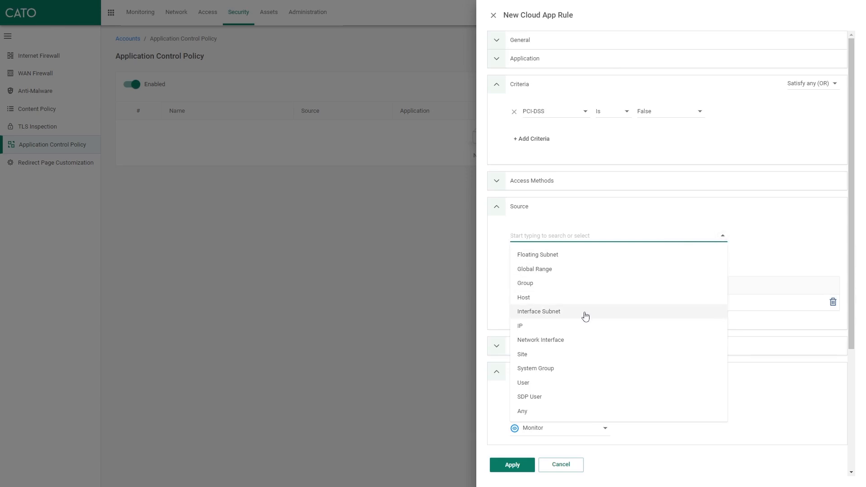
click(566, 397)
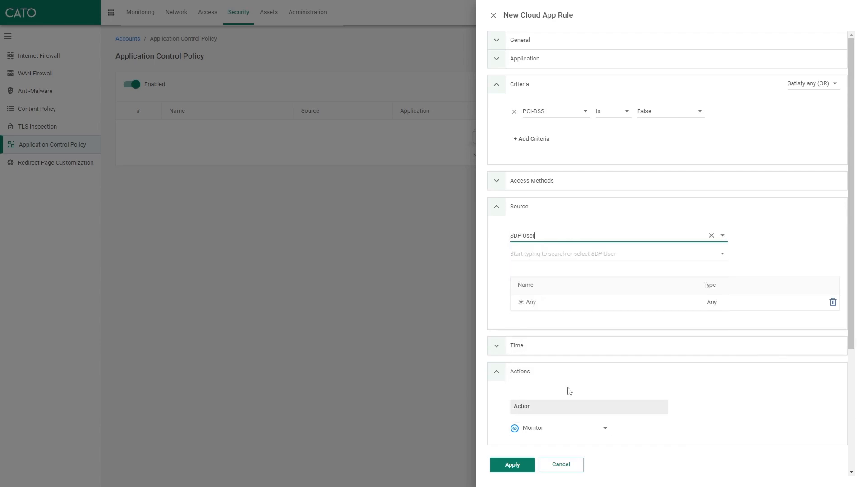
click(585, 253)
click(601, 279)
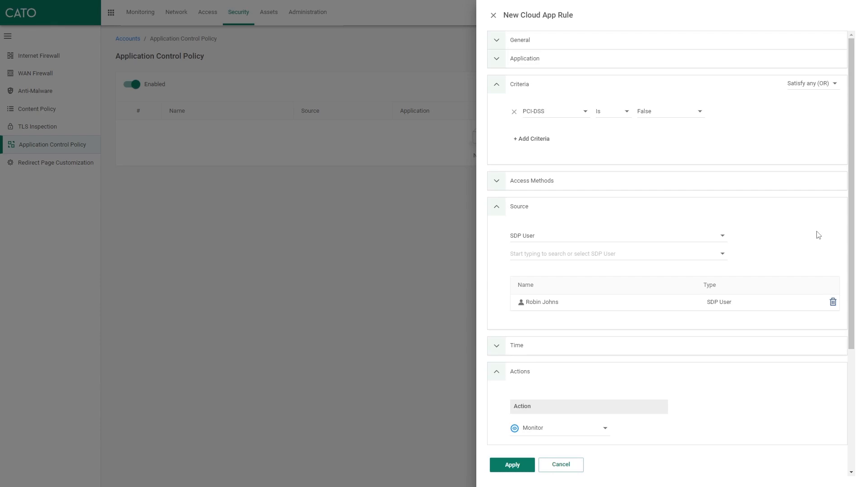
Change the rule's action to Block.
scroll(692, 226, down, 2)
click(596, 334)
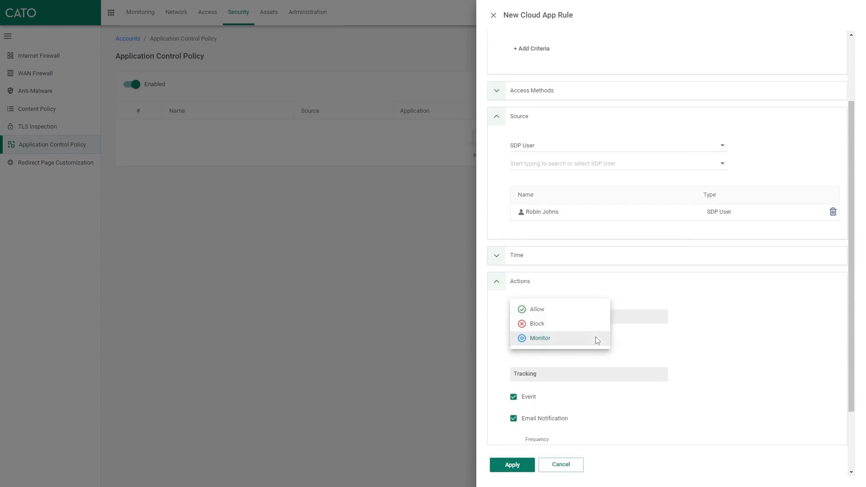
click(587, 326)
scroll(692, 308, down, 1)
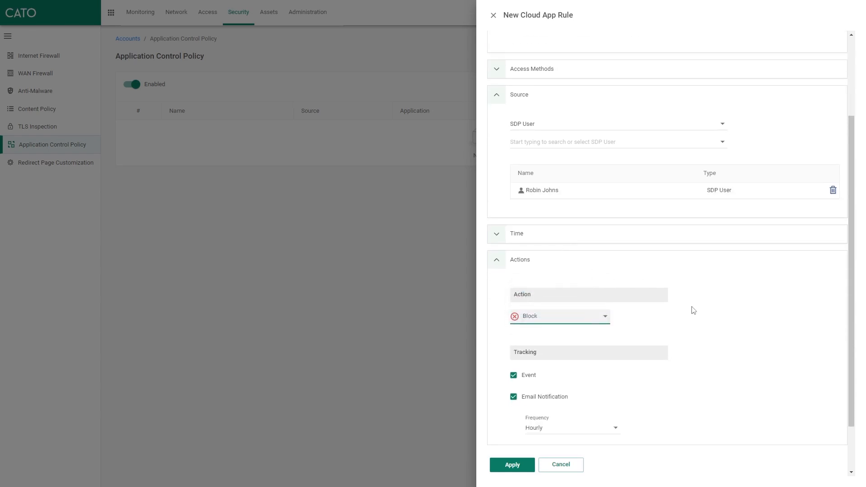
scroll(696, 304, down, 1)
scroll(697, 304, up, 4)
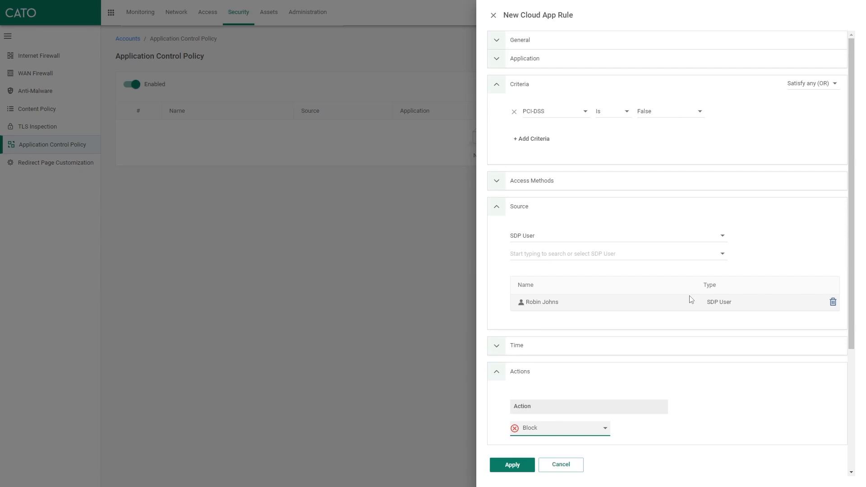
Remove the SDP user from the rule's source, clear the source type and collapse the Source section.
click(833, 302)
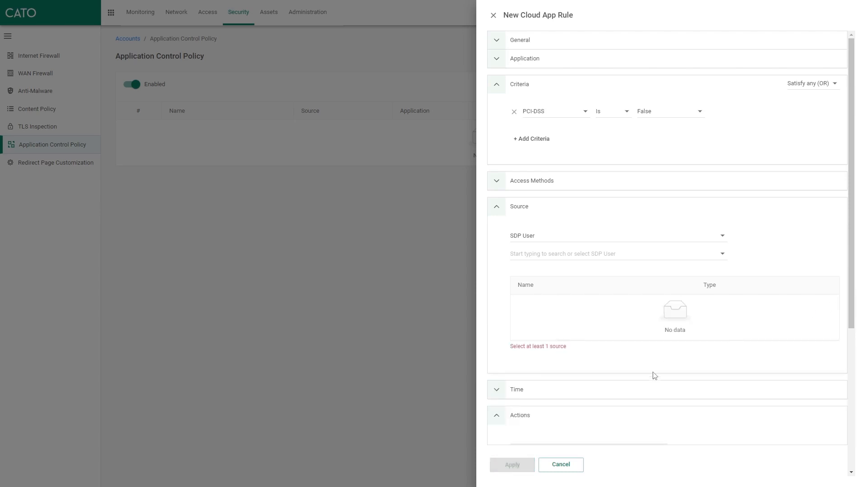
click(715, 236)
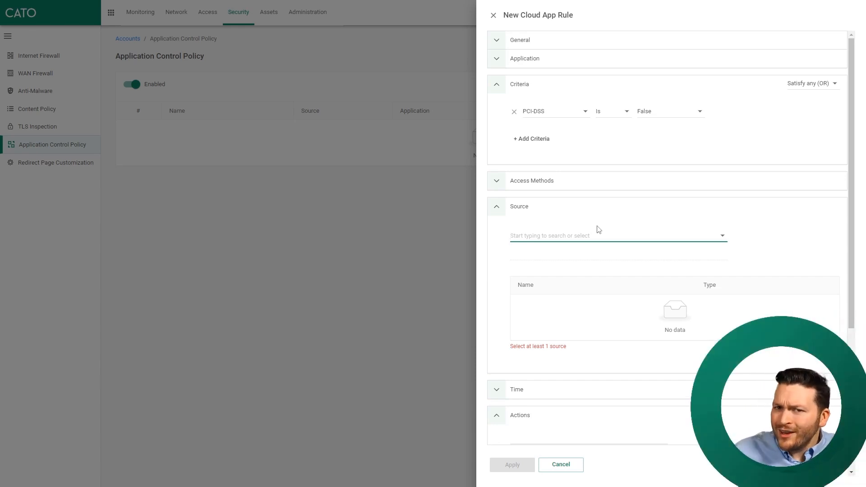
click(563, 209)
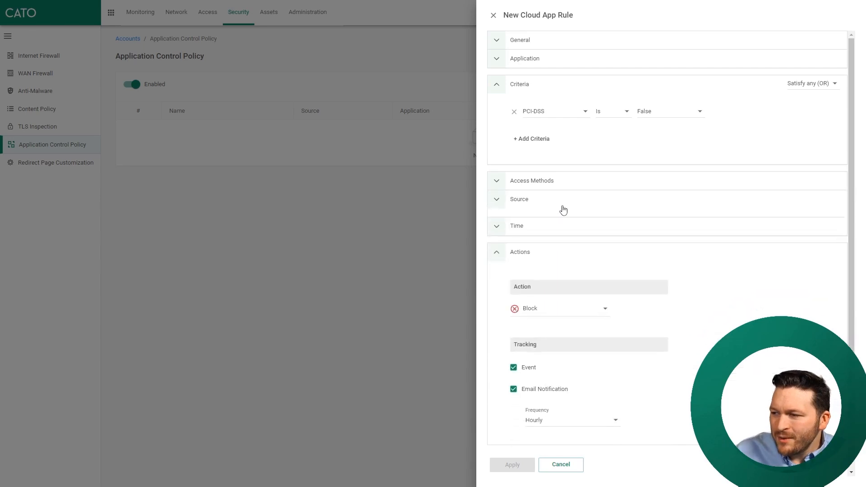
Delete the PCI-DSS criterion from the rule and collapse the Actions and Criteria sections.
click(549, 244)
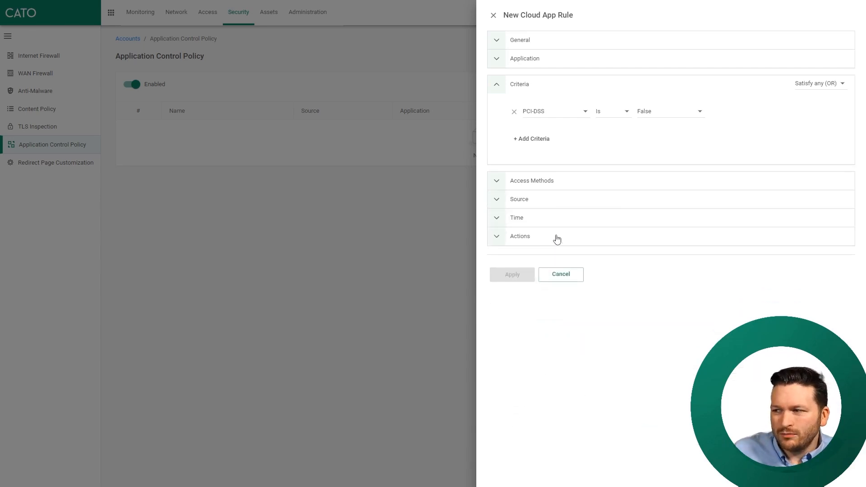
click(514, 112)
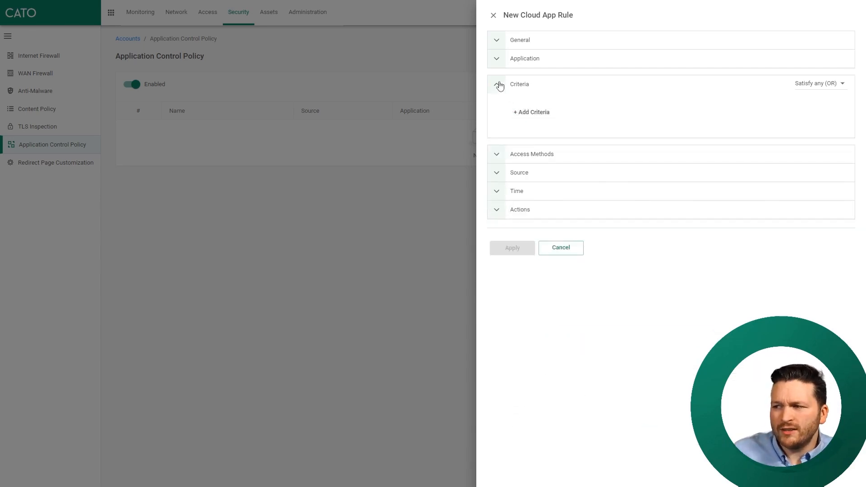
click(497, 84)
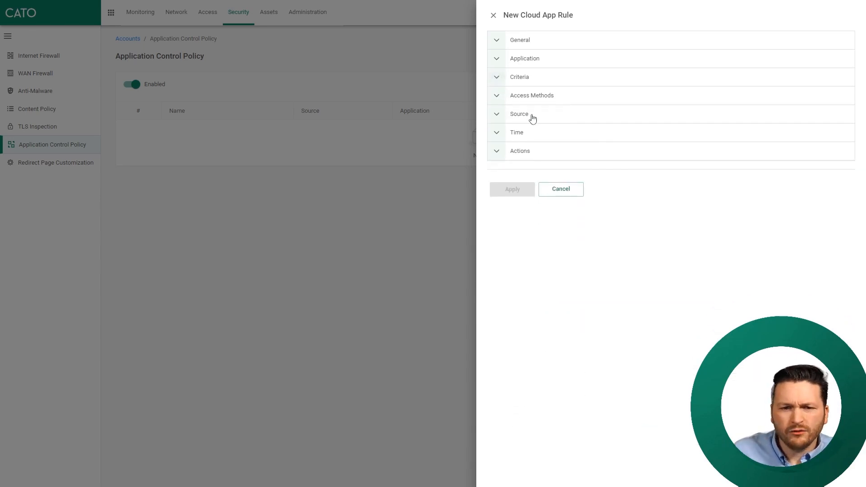
Change the rule's application from Any Application to Slack.
click(497, 59)
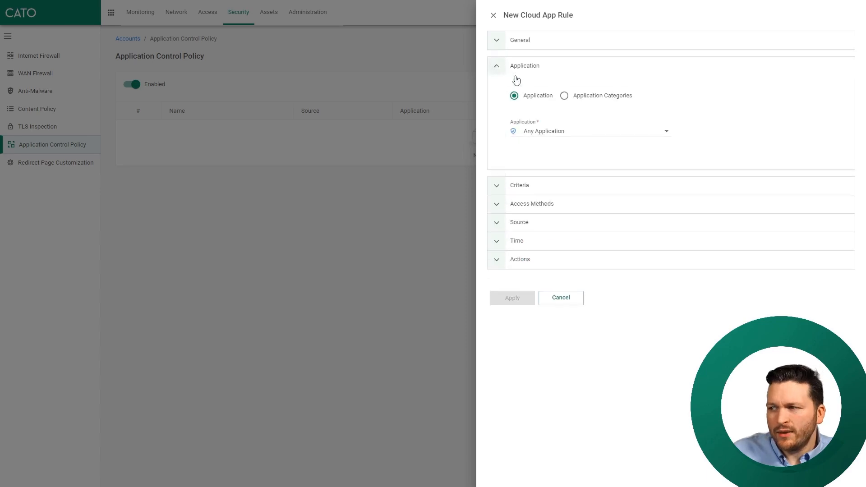
click(573, 131)
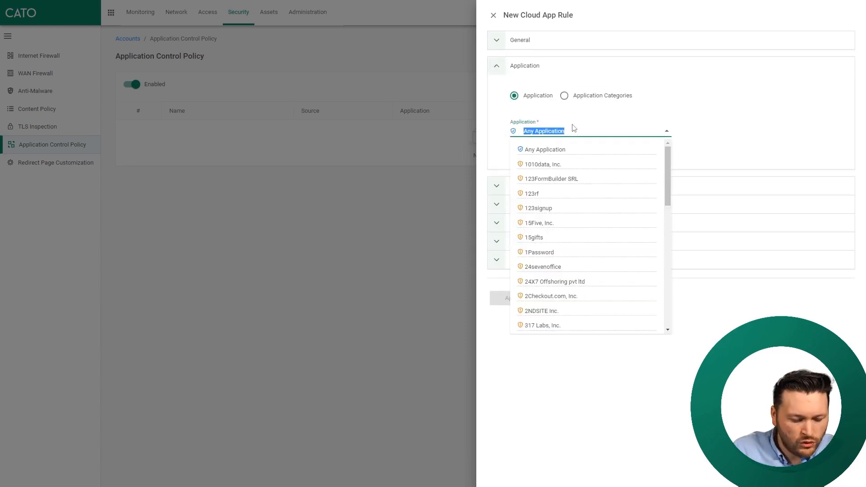
text(slack)
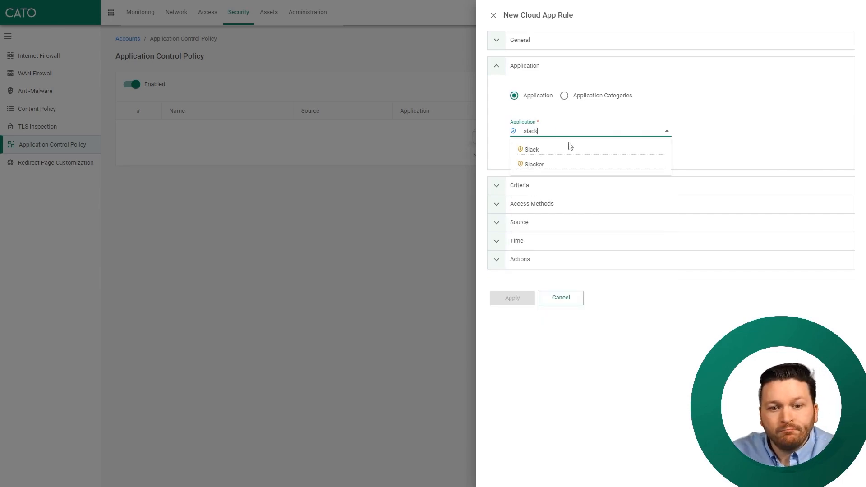
click(572, 148)
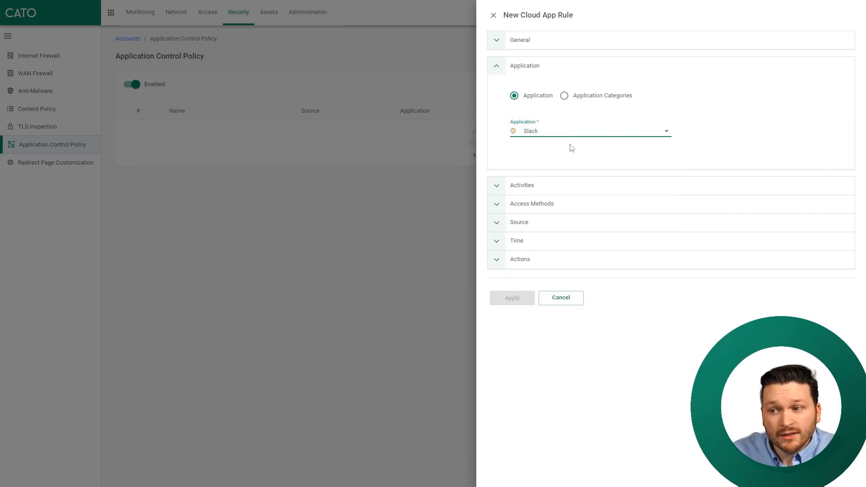
Check Slack's sanction status and add the Send Message (File) activity to the rule.
click(546, 186)
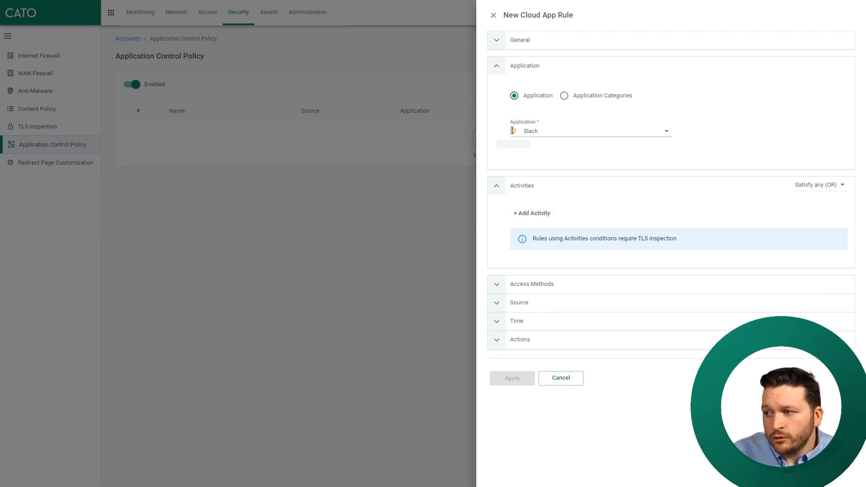
mouse_move(513, 131)
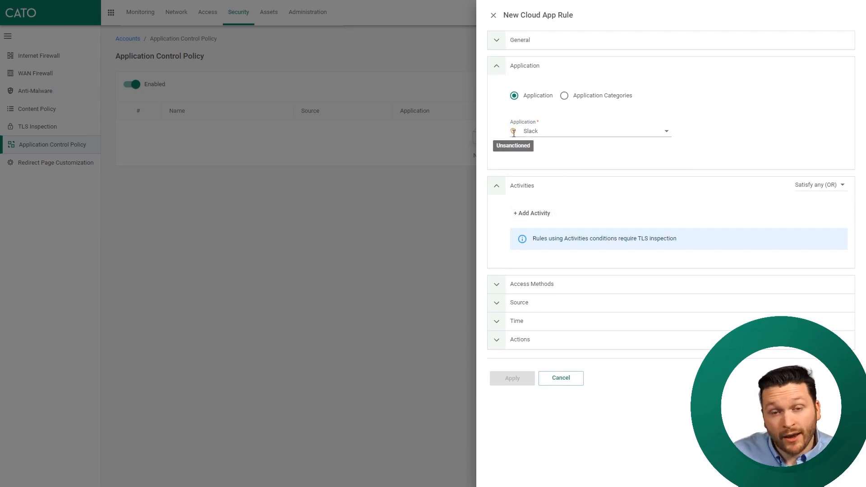
click(539, 219)
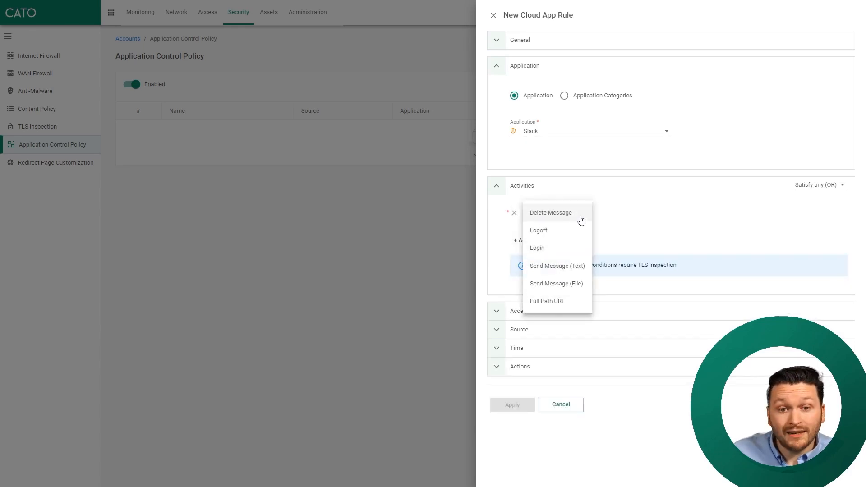
click(584, 289)
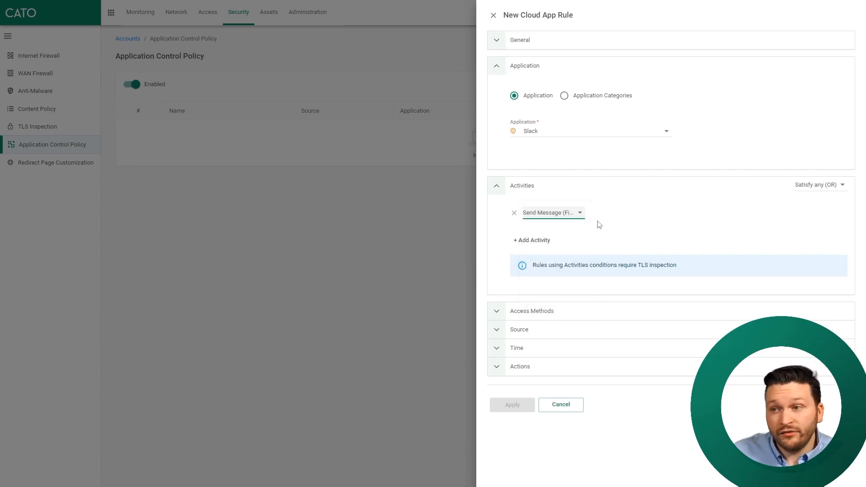
Add Delete Message as a second activity, keeping the match condition at Satisfy any (OR).
click(832, 186)
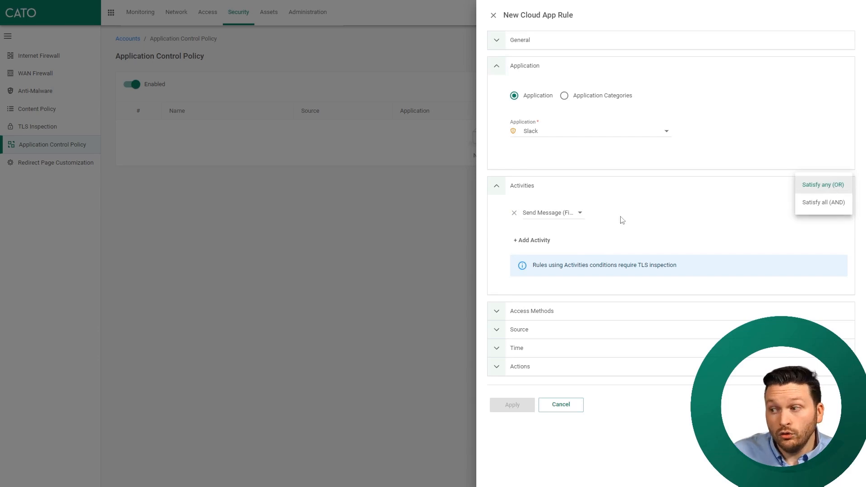
click(523, 242)
click(523, 240)
click(531, 239)
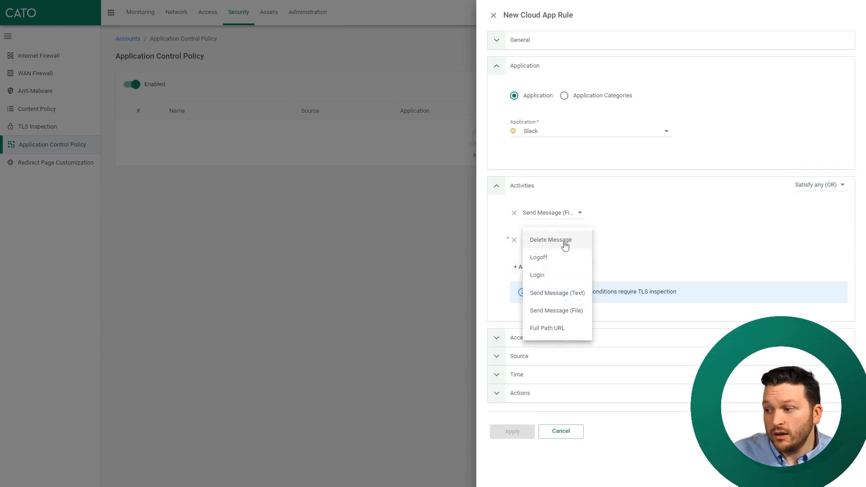
click(565, 243)
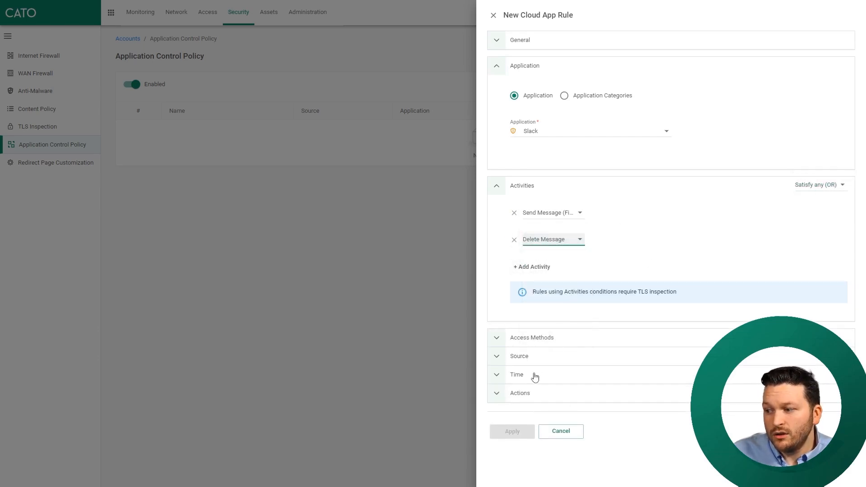
Review the rule's available actions and source types, keeping Block and selecting no source.
click(533, 393)
scroll(574, 317, down, 4)
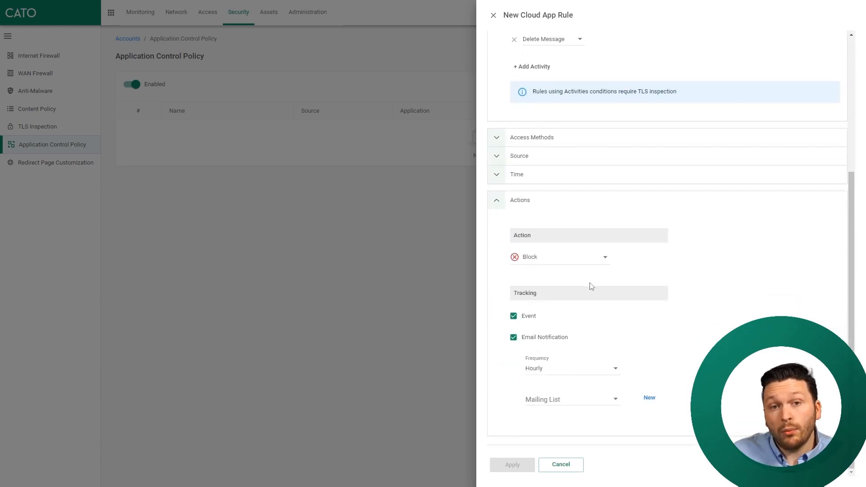
click(581, 266)
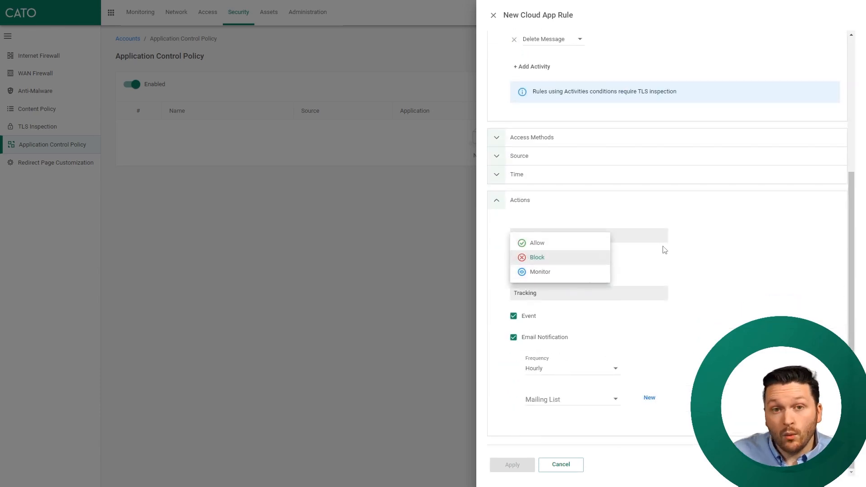
click(711, 259)
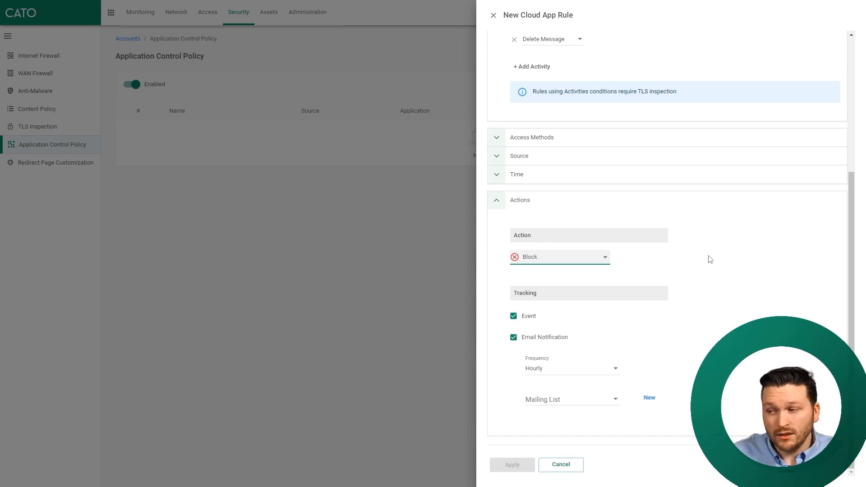
click(535, 155)
click(551, 192)
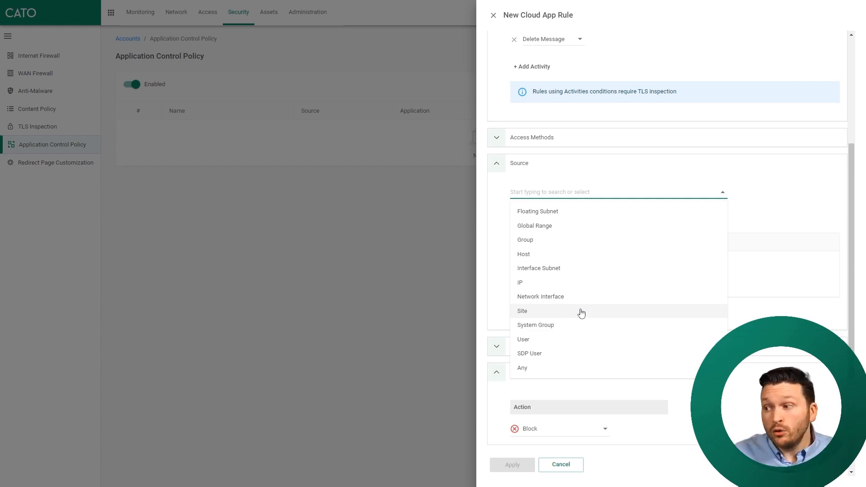
click(779, 183)
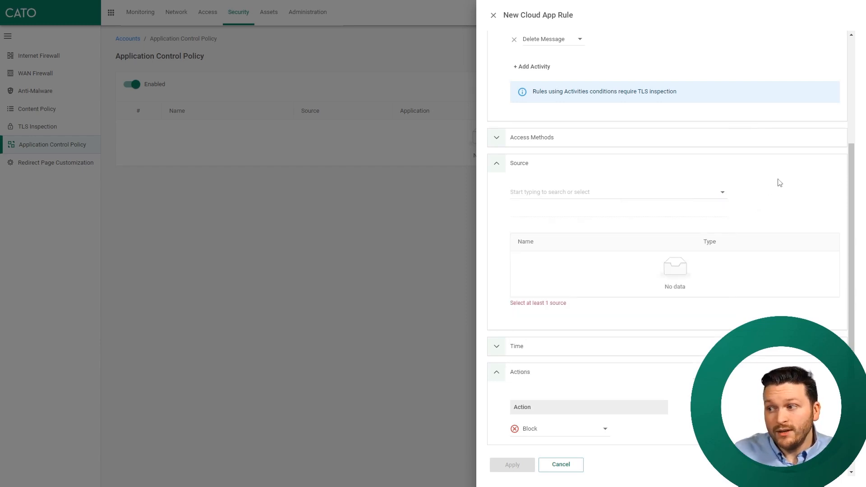
Change the rule's application to YouTube and add the Watch Stream activity.
scroll(780, 183, up, 4)
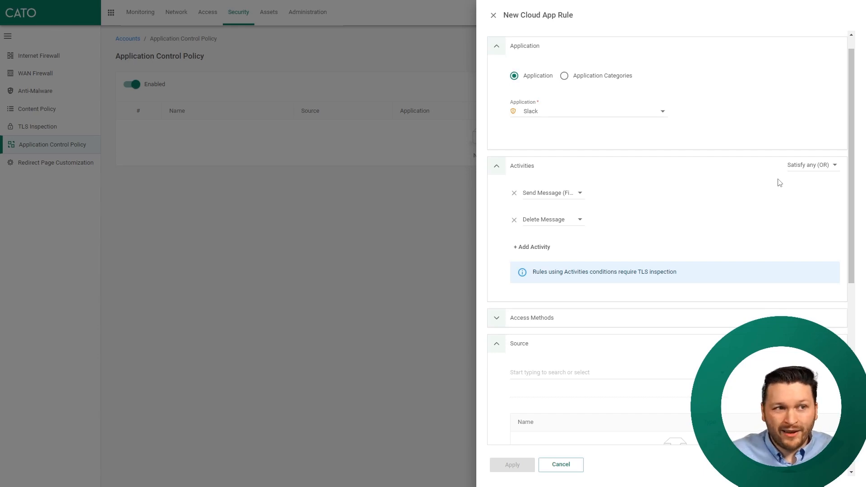
click(610, 111)
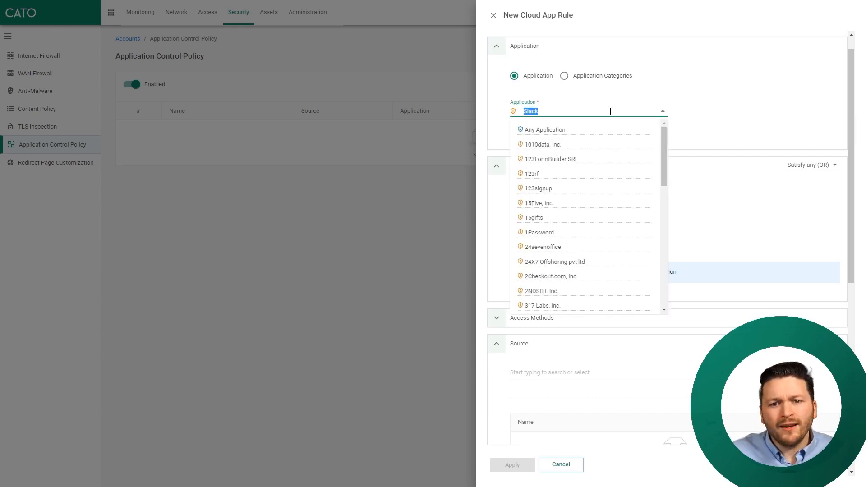
text(You)
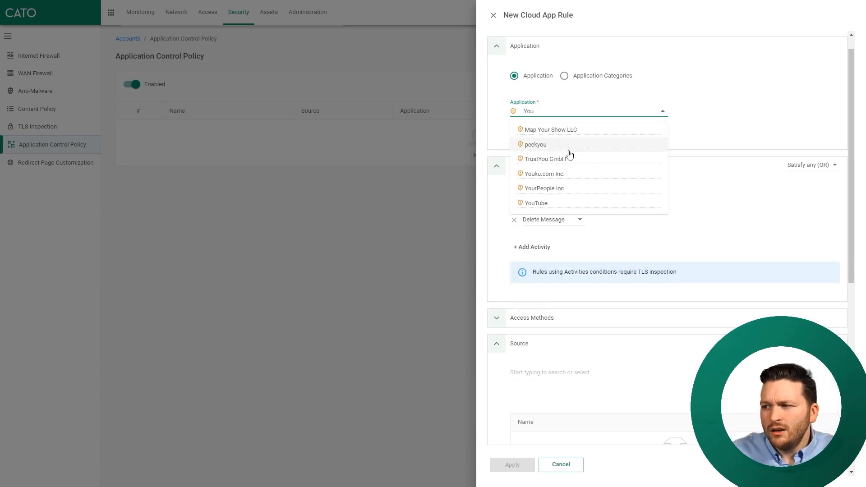
click(559, 204)
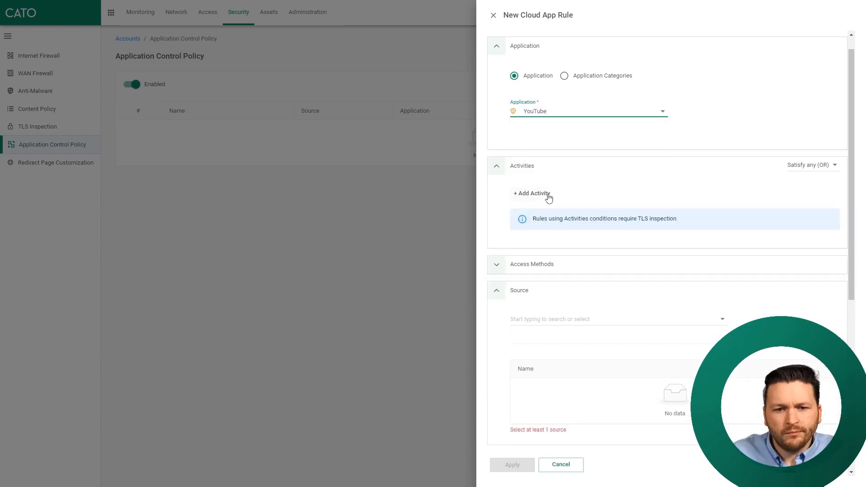
click(549, 195)
click(547, 196)
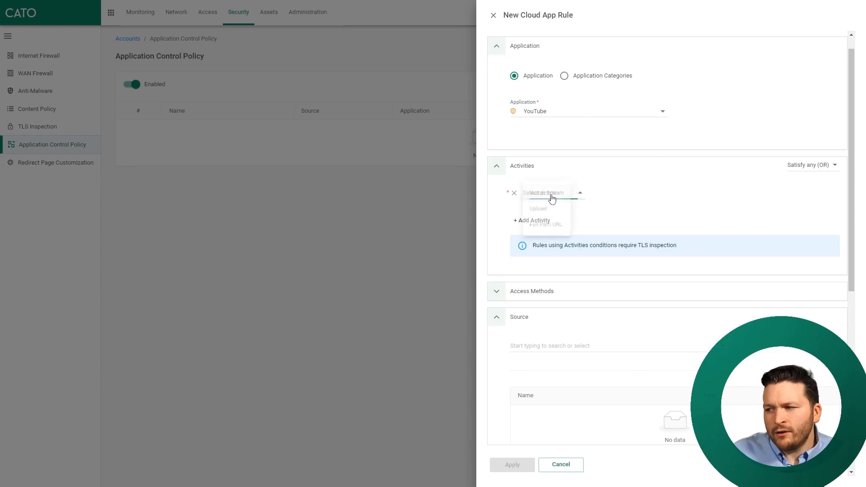
click(560, 194)
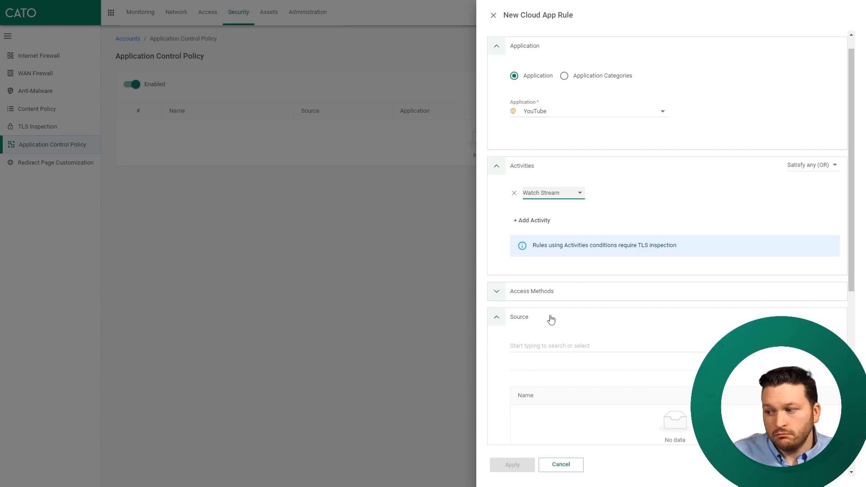
Set the rule's source to Any.
click(553, 346)
click(750, 171)
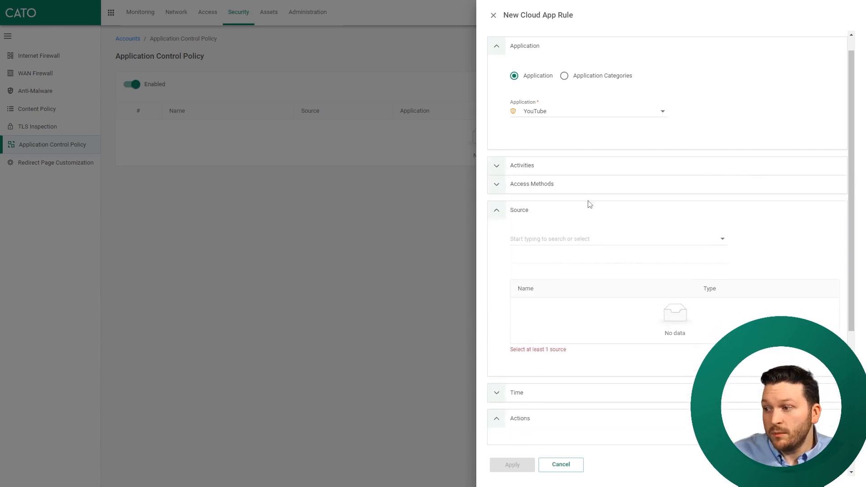
click(546, 240)
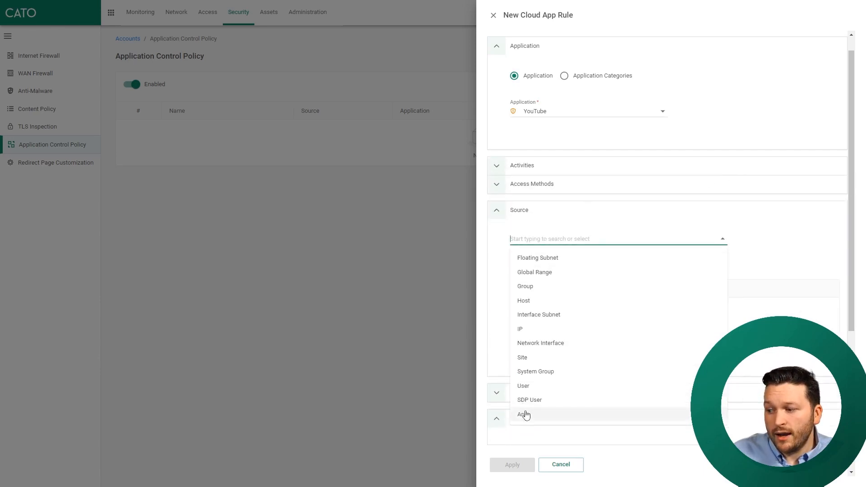
click(525, 415)
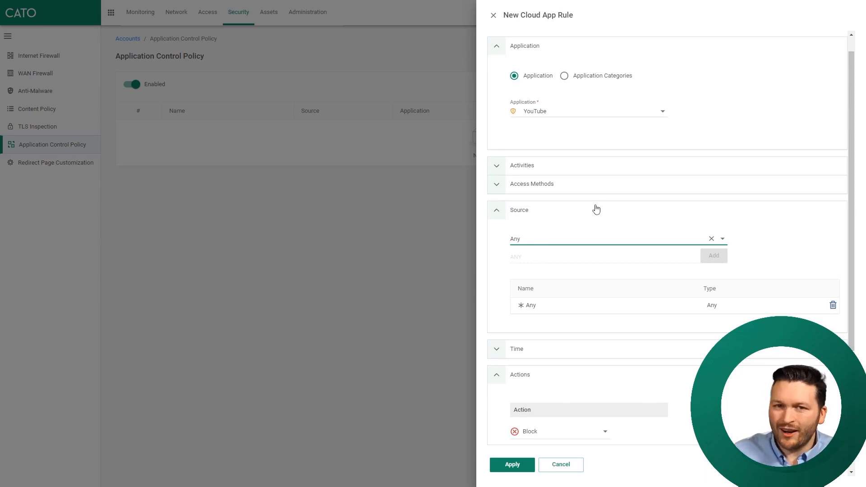
Set the rule's time constraint to Custom and examine the recurring hours and days options.
click(596, 210)
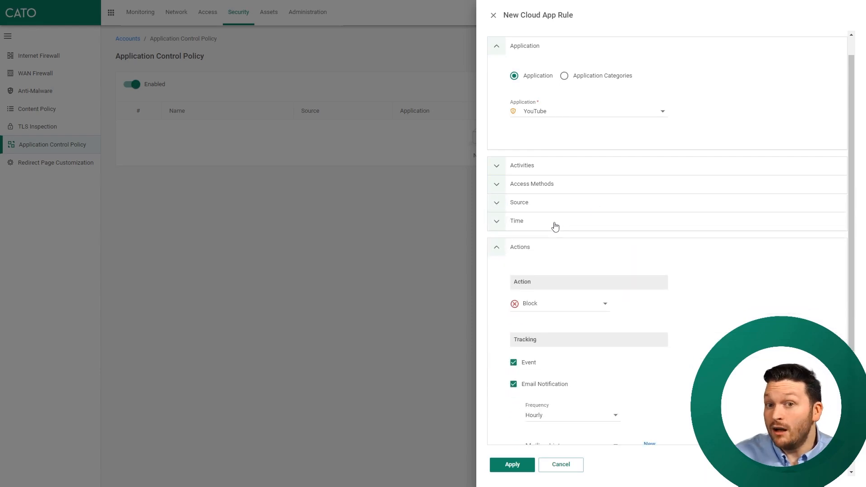
click(519, 226)
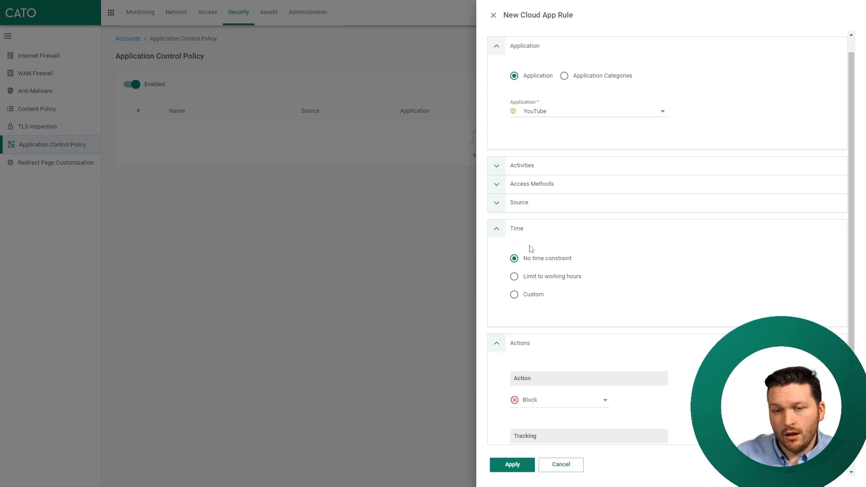
click(514, 294)
scroll(618, 300, down, 4)
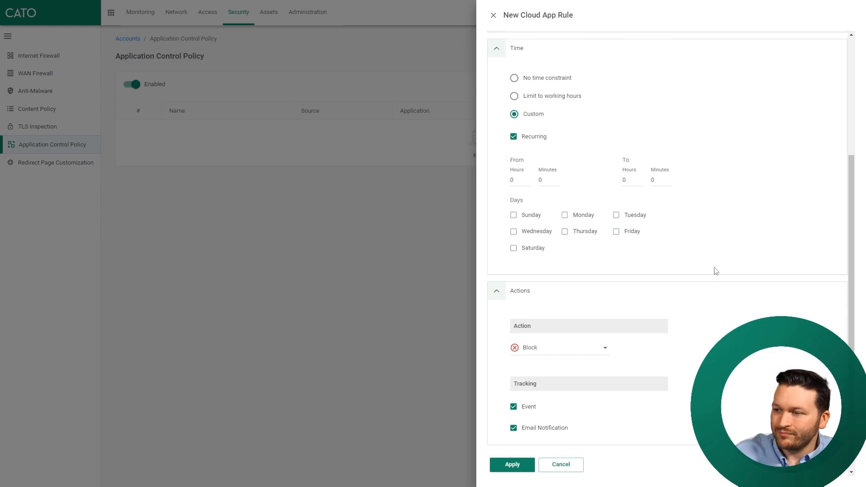
Change the rule's application to Twitter, Inc. and check which activities it offers.
scroll(716, 271, up, 5)
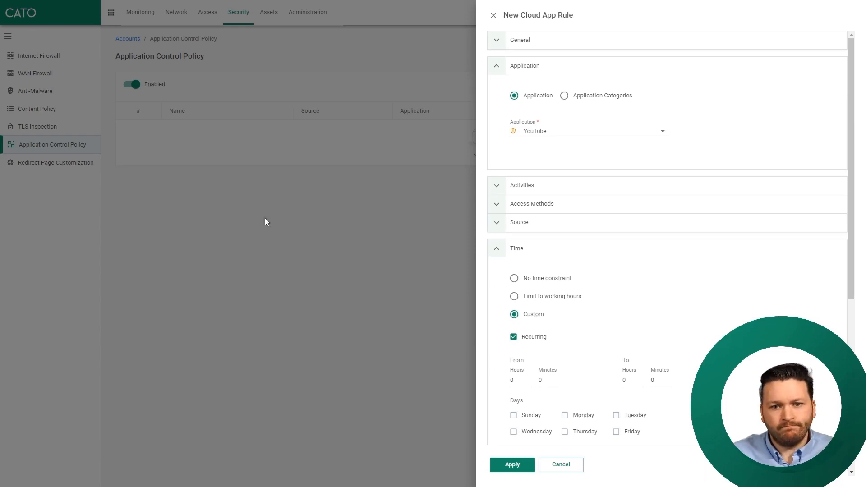
click(565, 130)
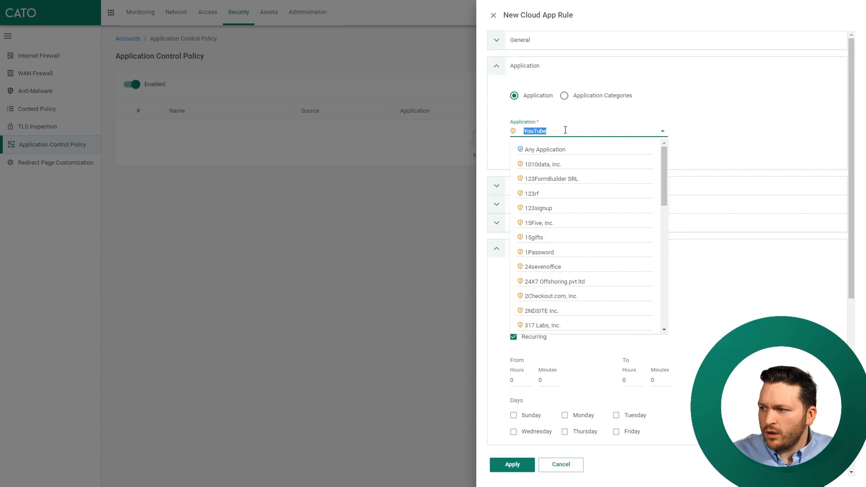
text(twi)
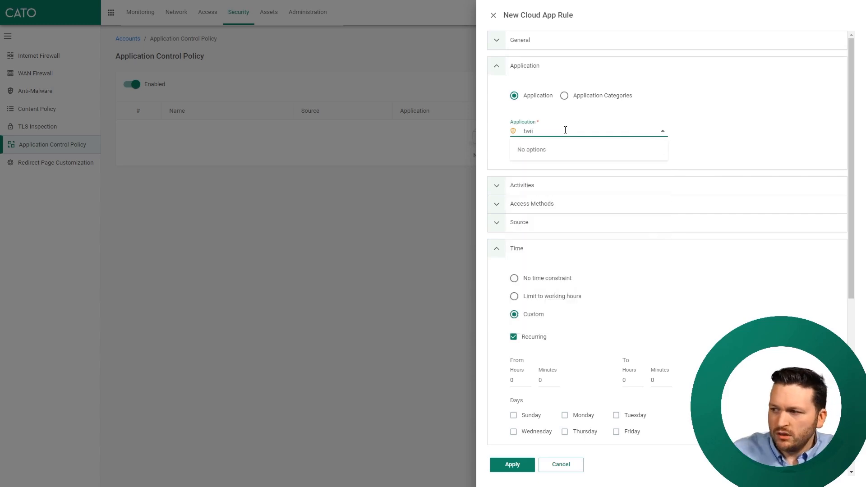
text(t)
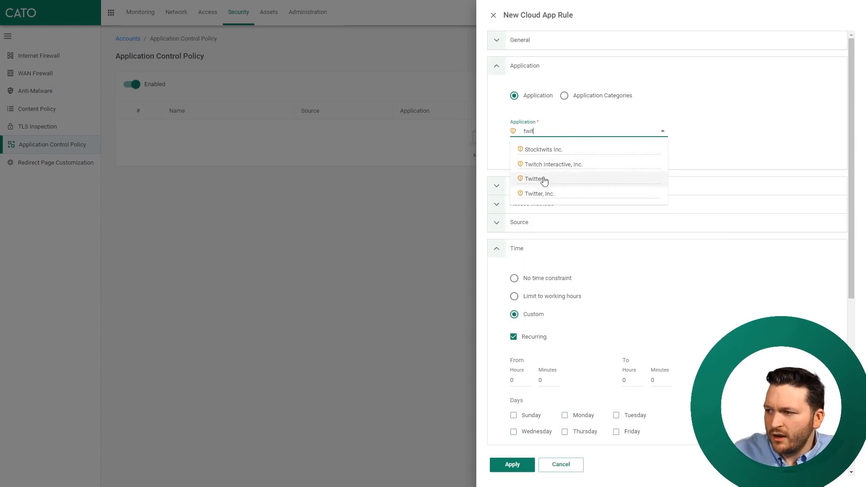
click(551, 195)
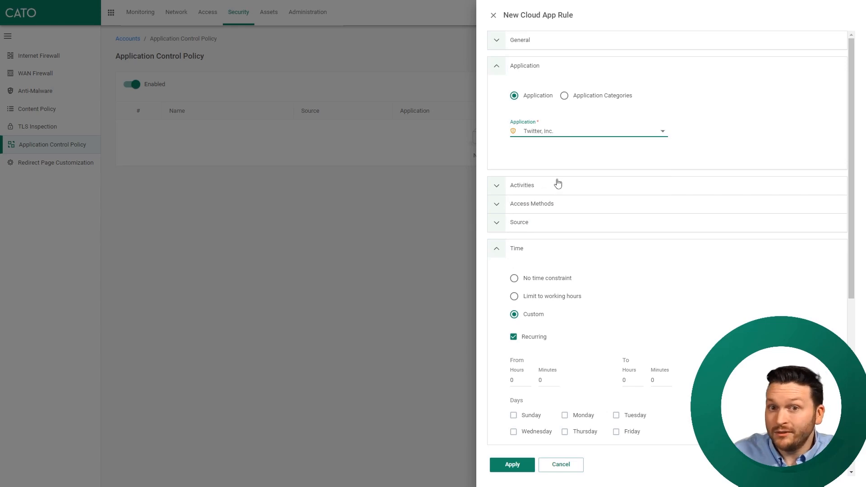
click(545, 187)
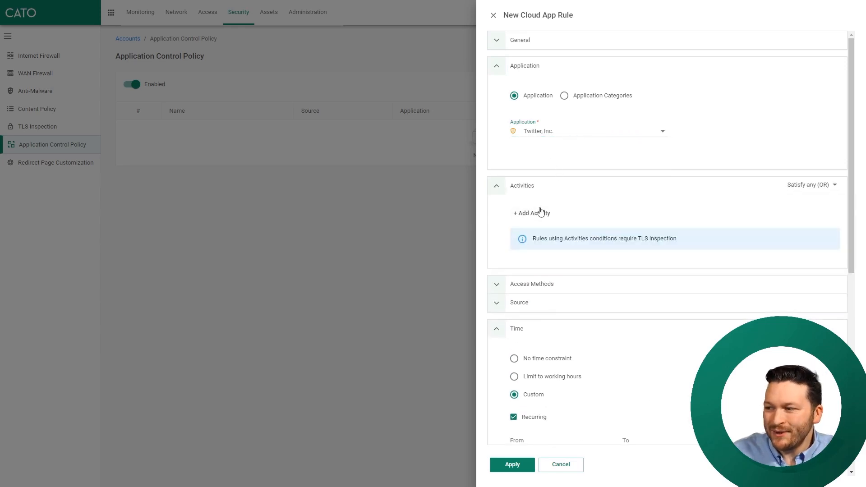
click(549, 213)
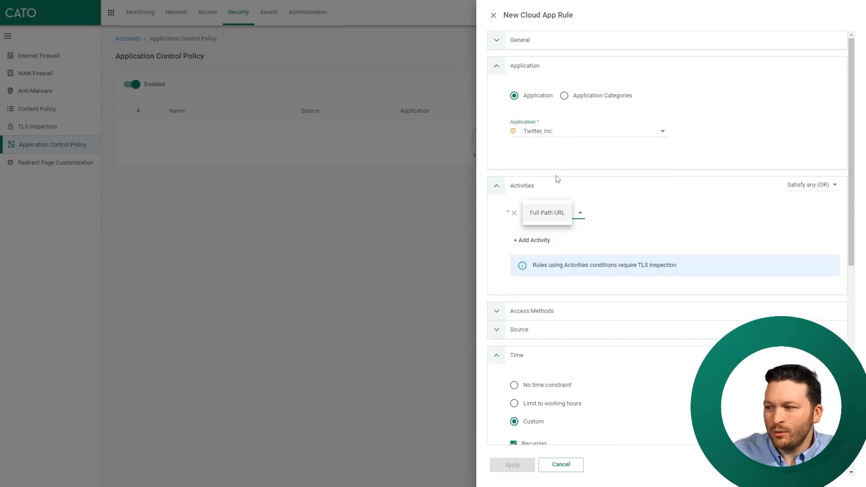
Switch the rule's application to Twitter and add the Post activity.
click(556, 132)
text(twil)
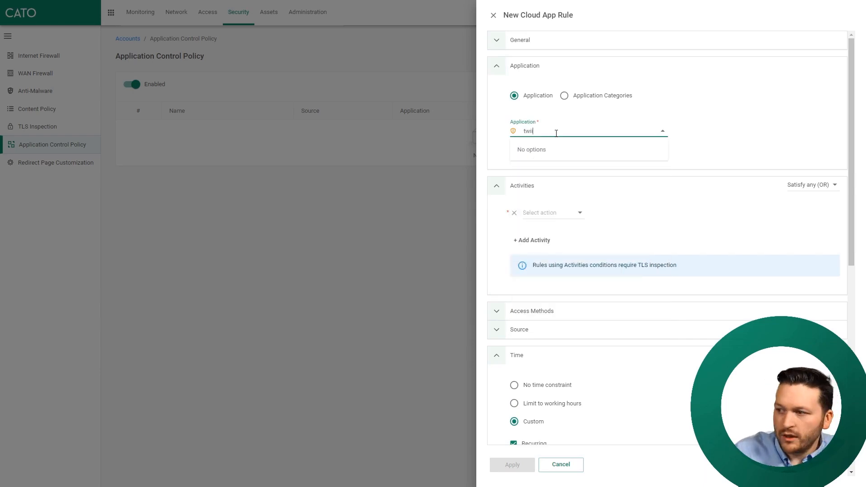
key(BackSpace)
text(t)
click(529, 183)
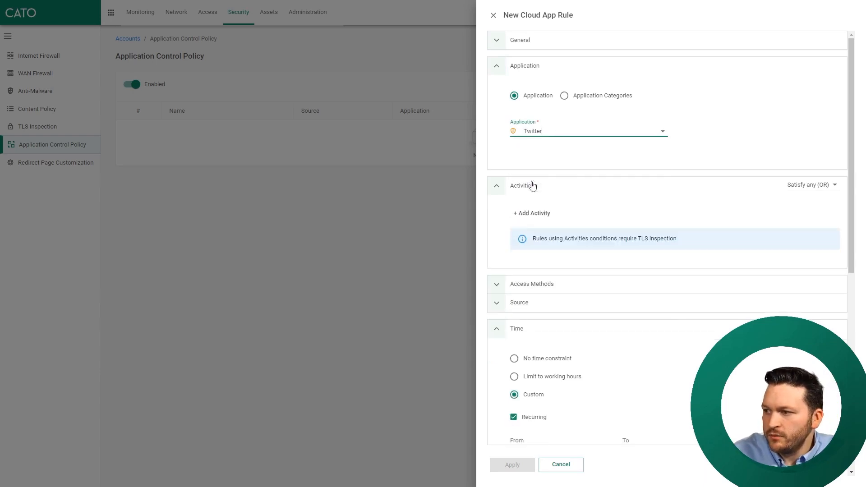
click(542, 213)
click(545, 217)
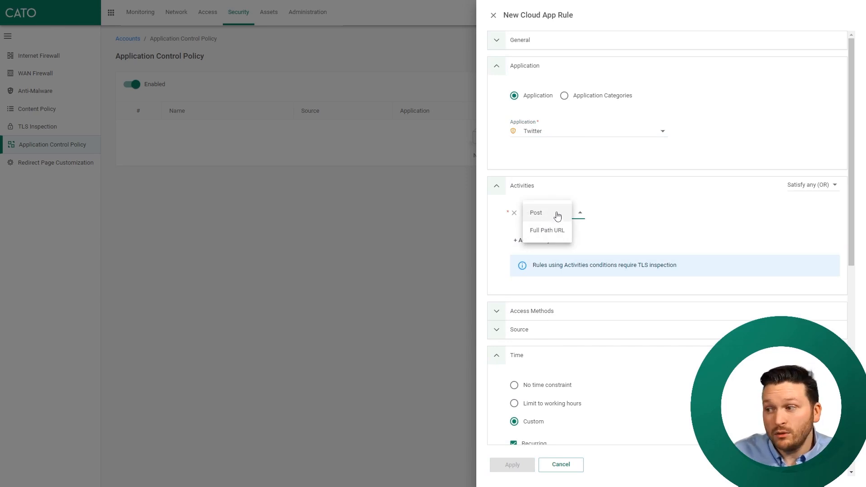
click(558, 215)
Check the rule's access methods and source, and set its time to No time constraint.
click(565, 313)
scroll(574, 297, down, 1)
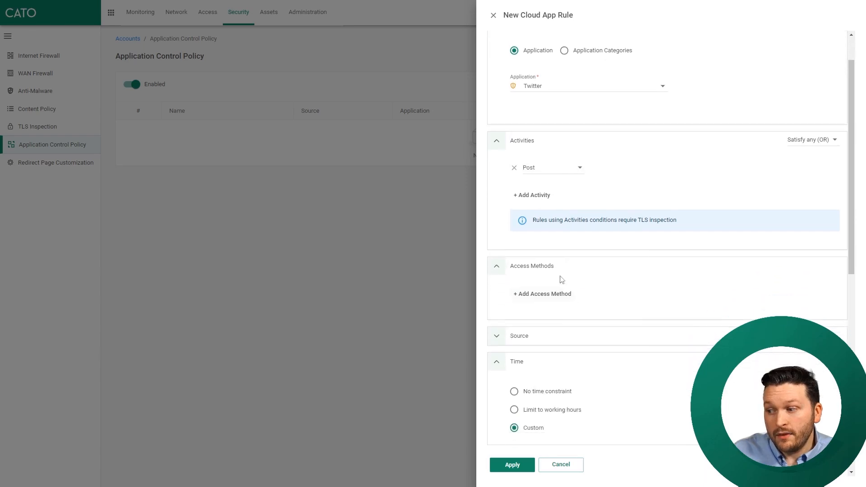
click(562, 269)
click(560, 285)
scroll(561, 217, down, 3)
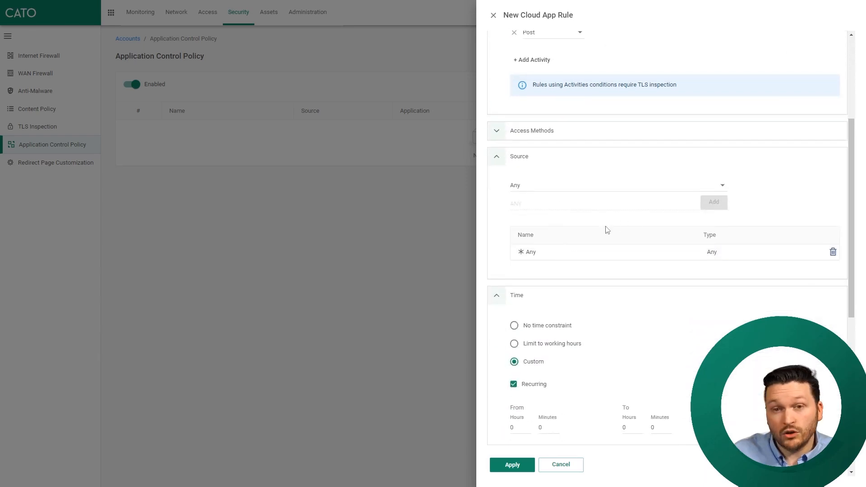
click(527, 156)
scroll(534, 226, down, 1)
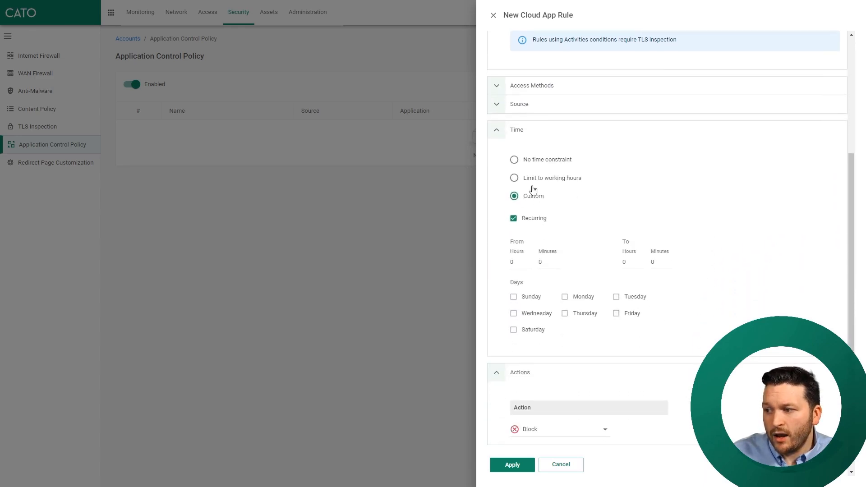
click(524, 161)
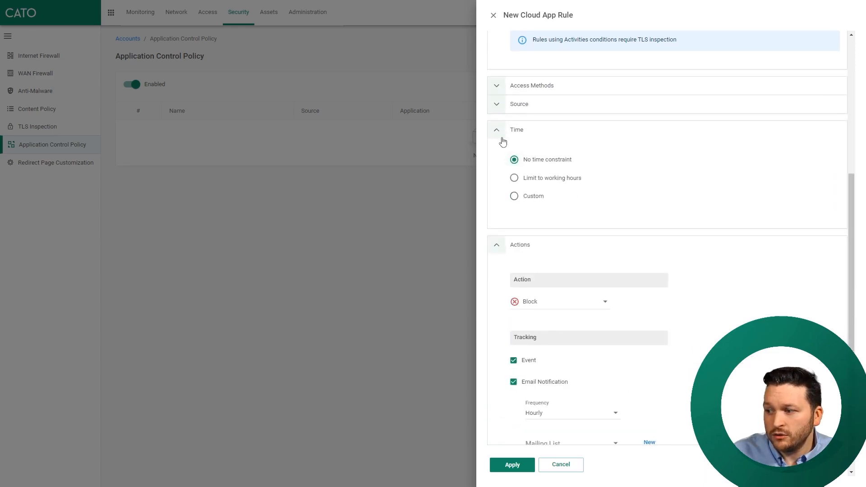
click(503, 142)
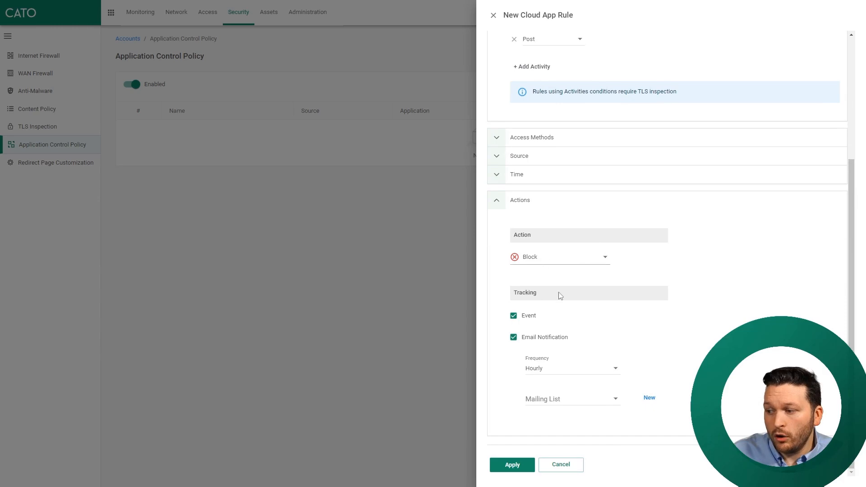
Turn off the rule's email notification while keeping event tracking, and apply and save the rule in the policy.
click(526, 337)
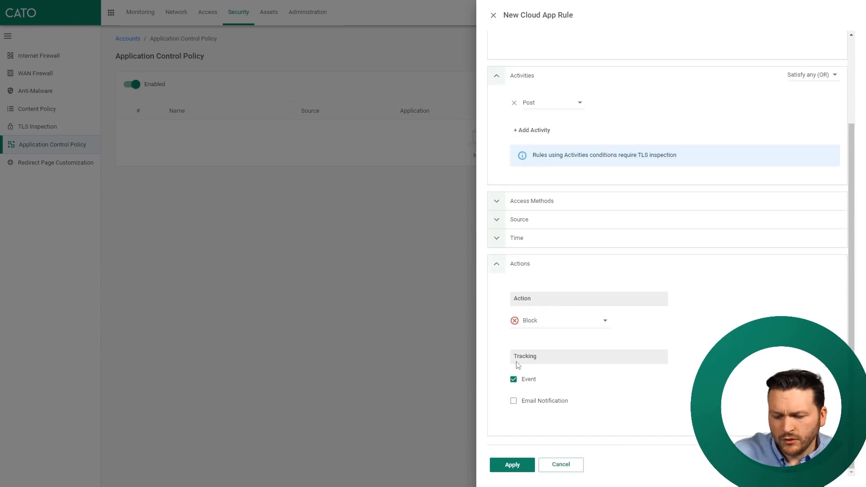
scroll(618, 266, up, 3)
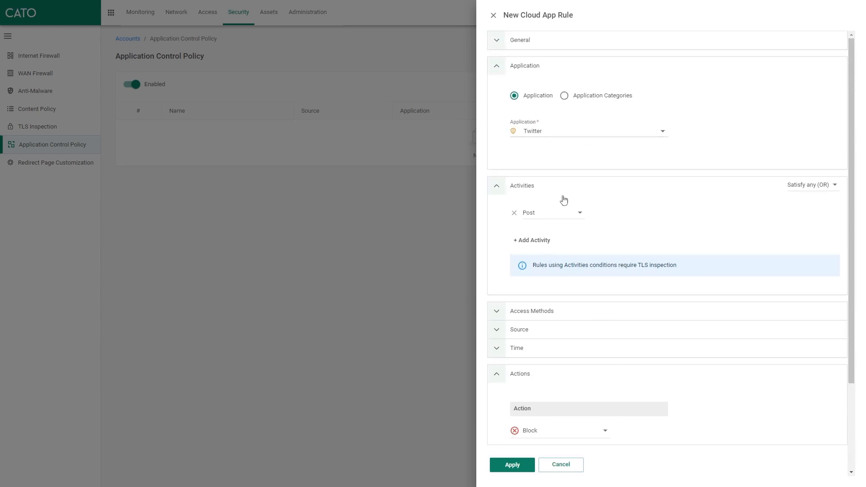
scroll(559, 228, down, 3)
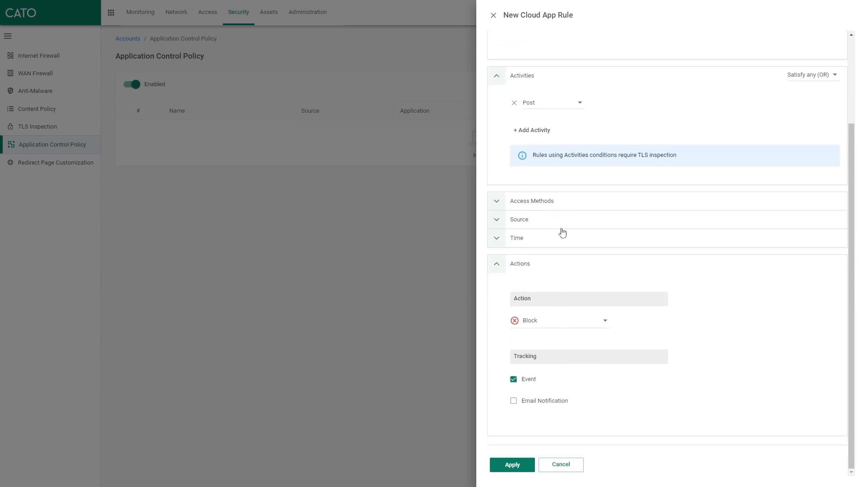
click(513, 465)
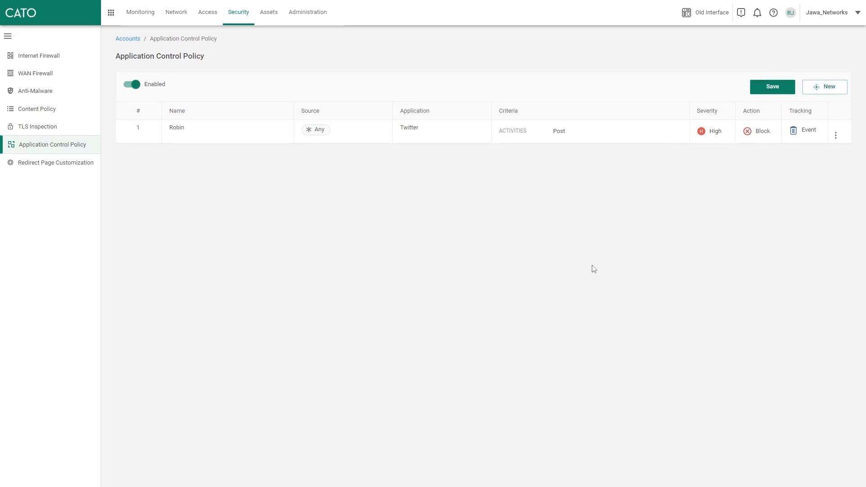
click(772, 88)
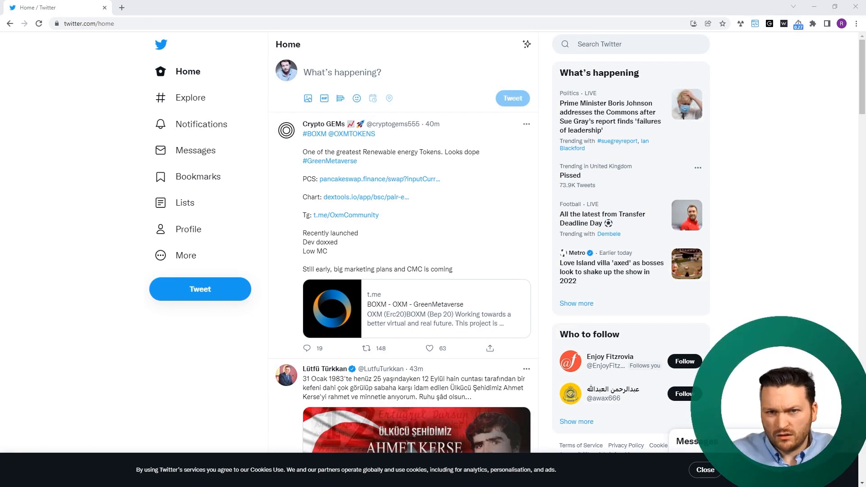
Switch to Twitter and post the tweet "It's Tuesday" from the home page.
click(407, 72)
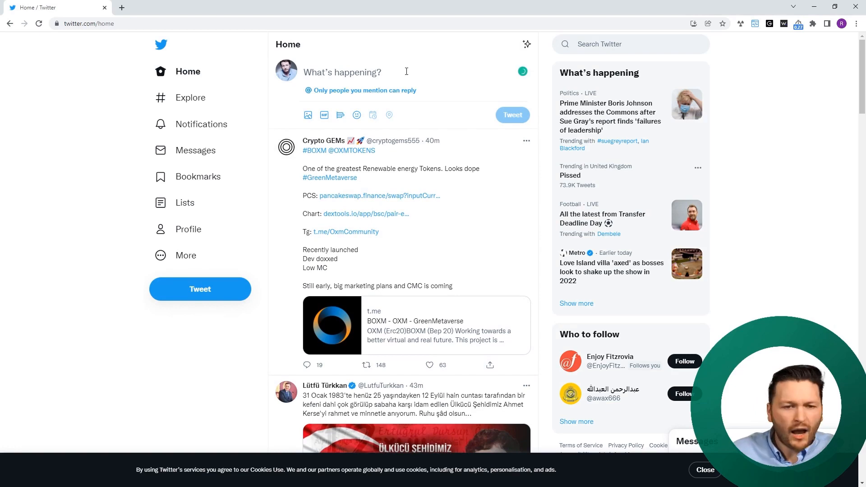
text(It')
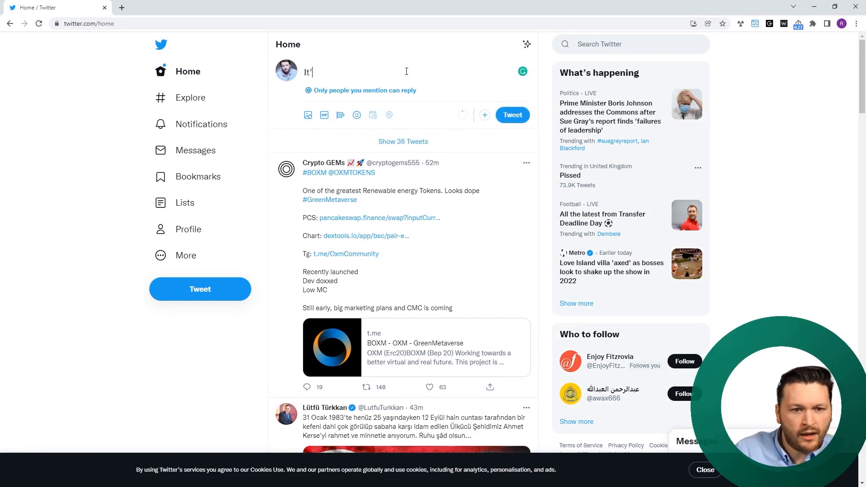
text(s Tuesday)
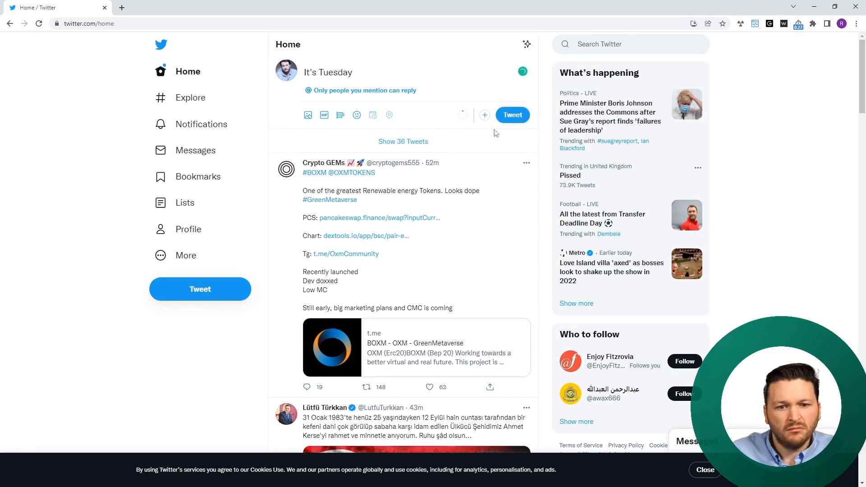
click(512, 115)
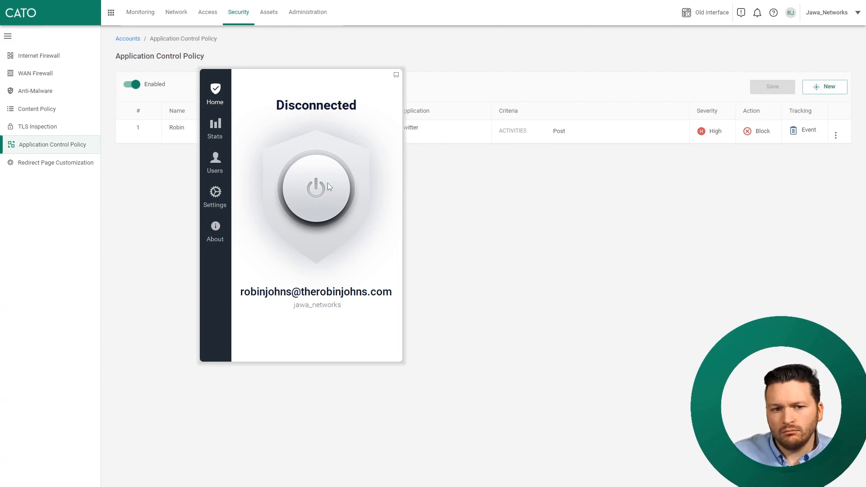
Connect the Cato client, then try to post the tweet "It's Tuesday aGAIN" on Twitter.
click(313, 191)
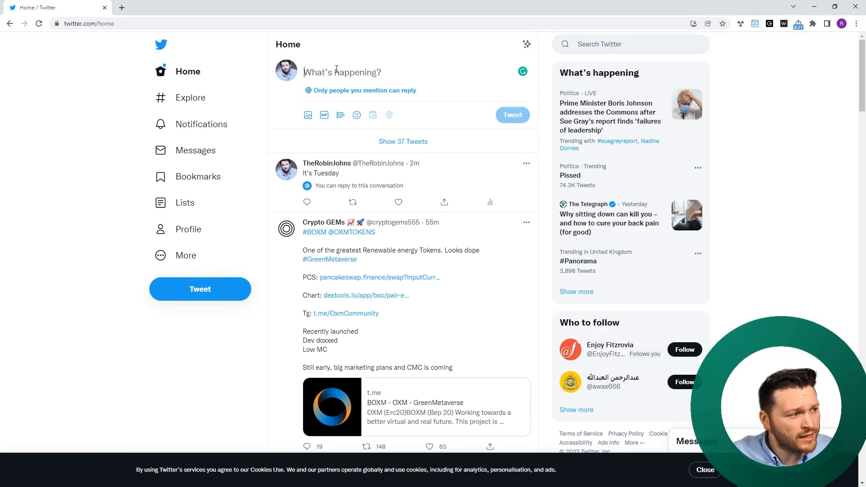
text(It's Tue)
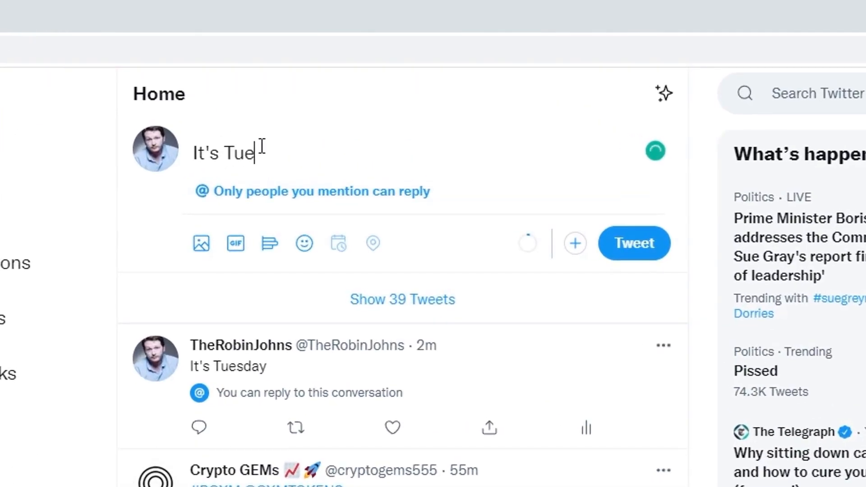
text(sday aGAIN)
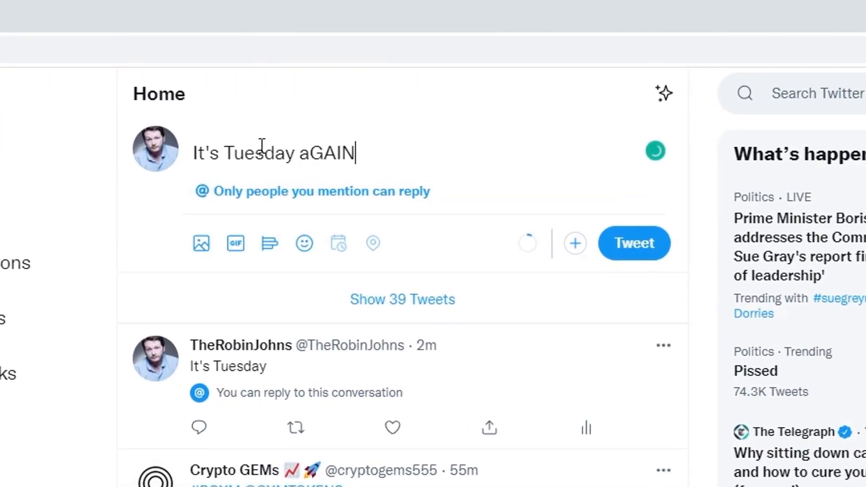
click(625, 245)
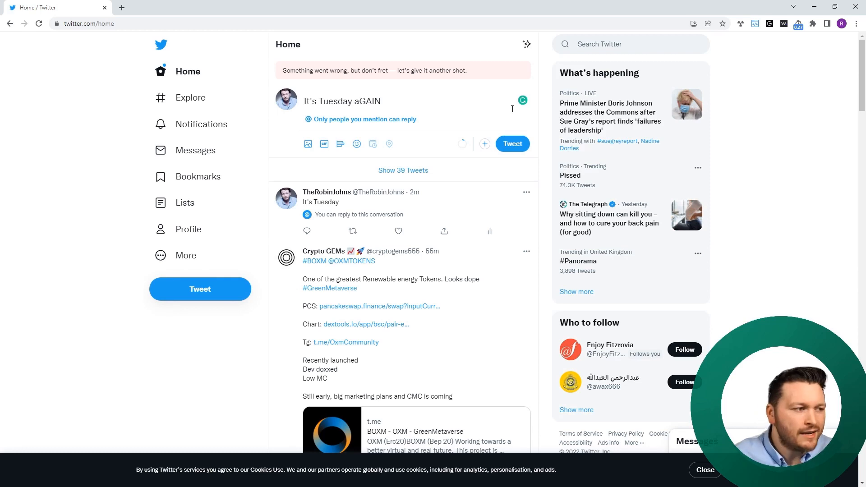
drag(382, 102, 354, 100)
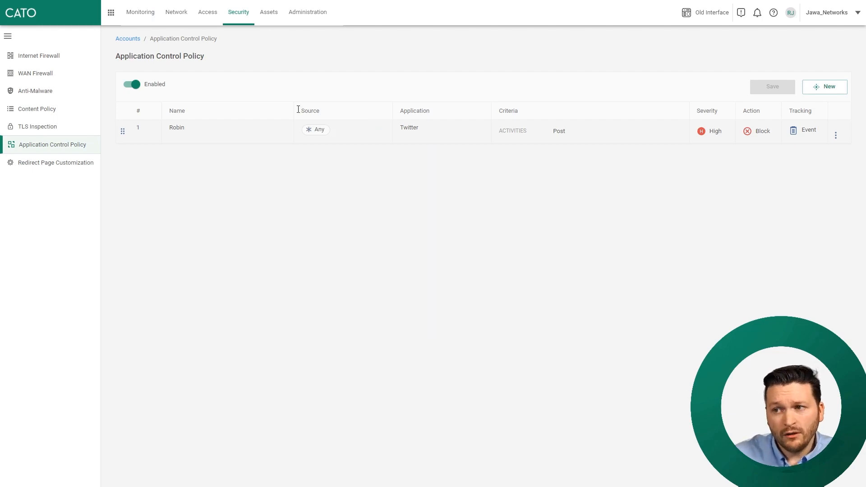
Open the monitoring events in Cato and filter them with the Apps Security preset.
click(145, 21)
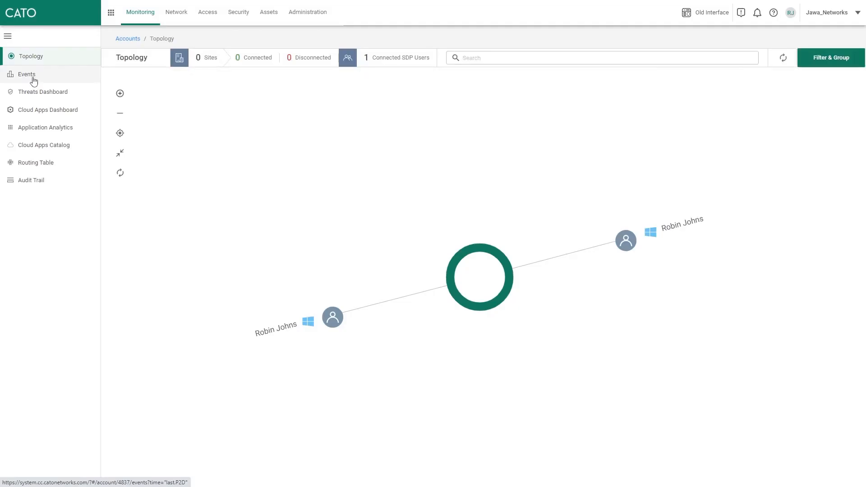
click(35, 81)
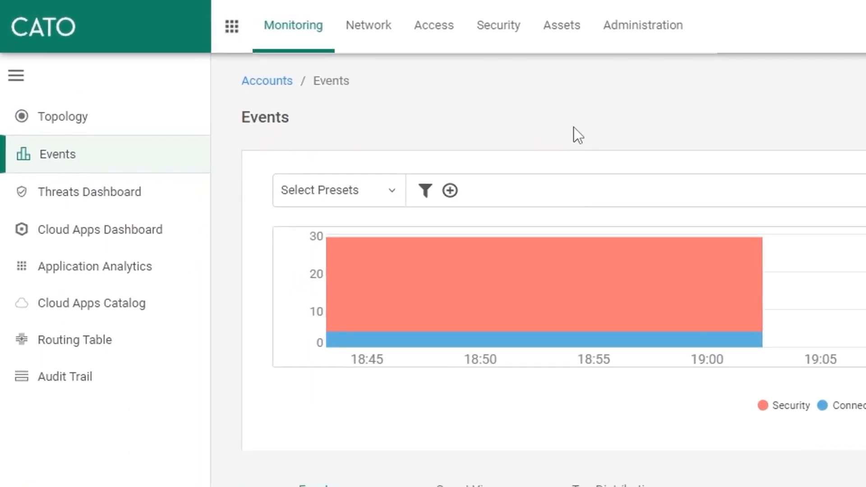
click(354, 193)
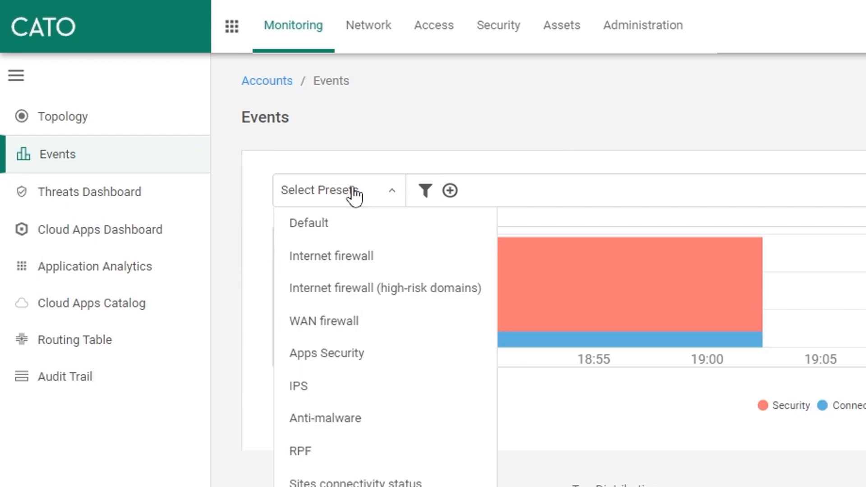
click(378, 361)
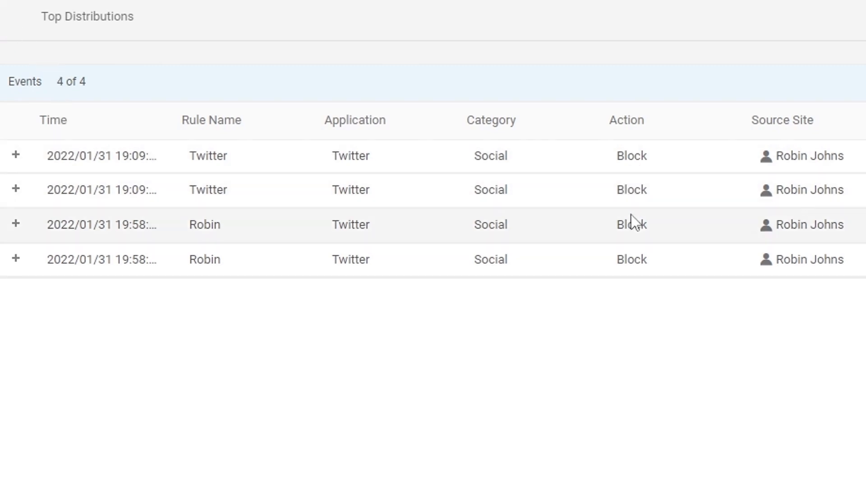
Expand the first Twitter block event and examine its details, including the application activity, rule, domain and user fields.
click(16, 158)
scroll(298, 108, down, 8)
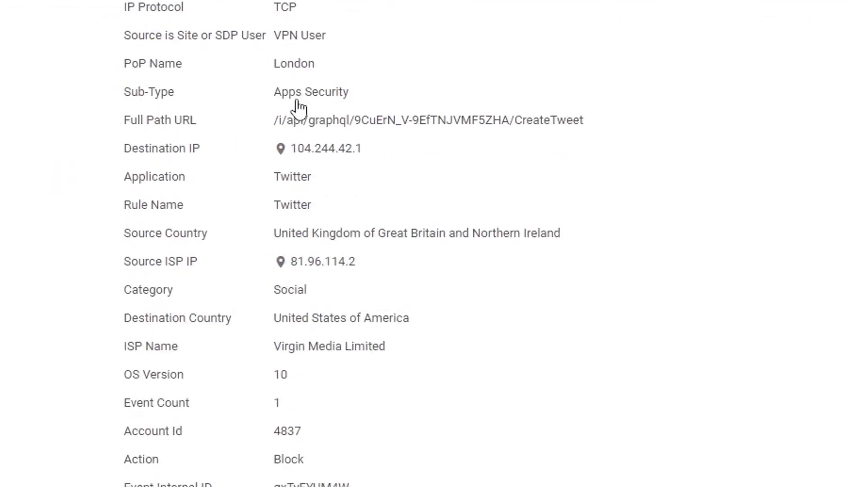
scroll(298, 108, down, 4)
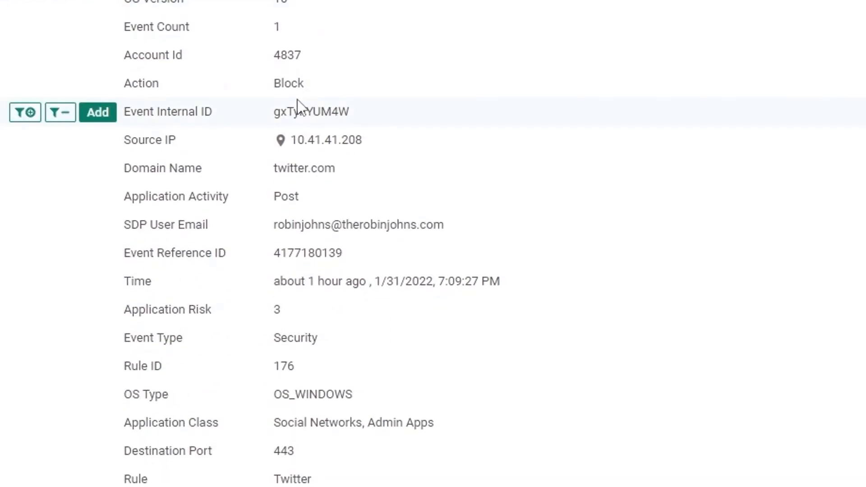
scroll(300, 107, down, 2)
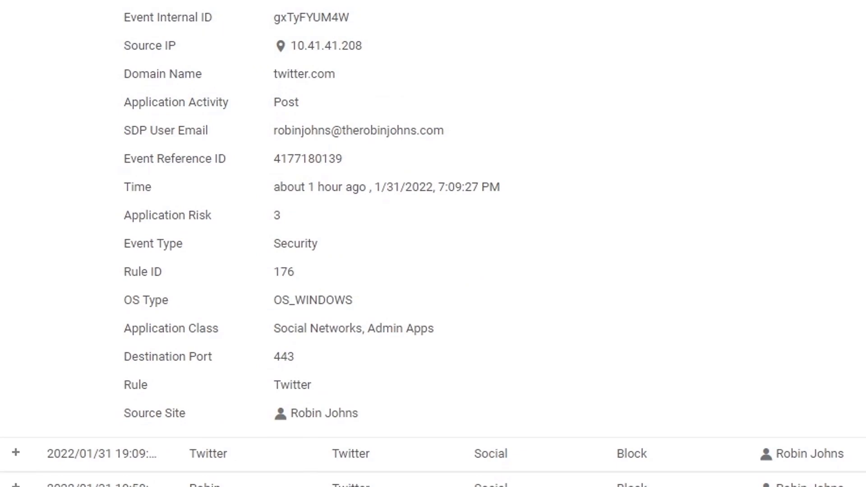